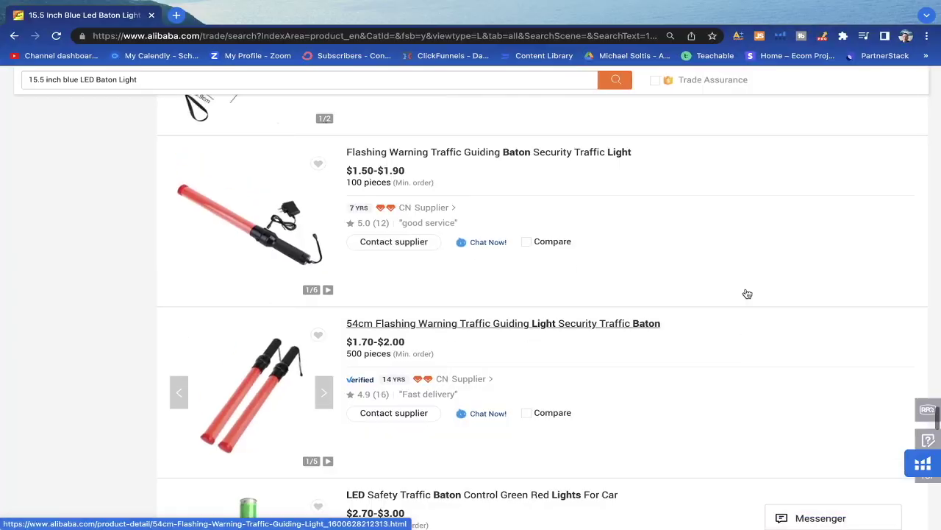
Scroll through the Diskpro baton light listing and highlight its $11.65 price.
scroll(746, 287, "down", 2)
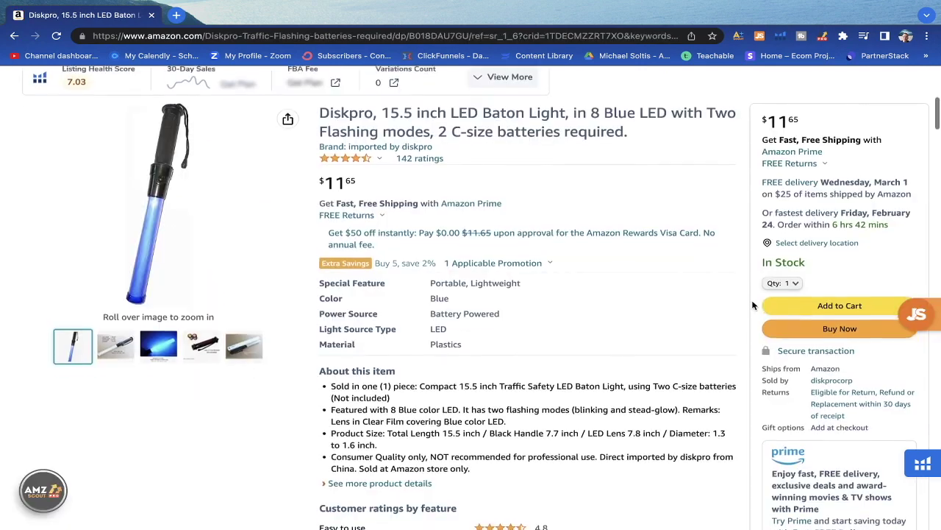
scroll(753, 305, "up", 1)
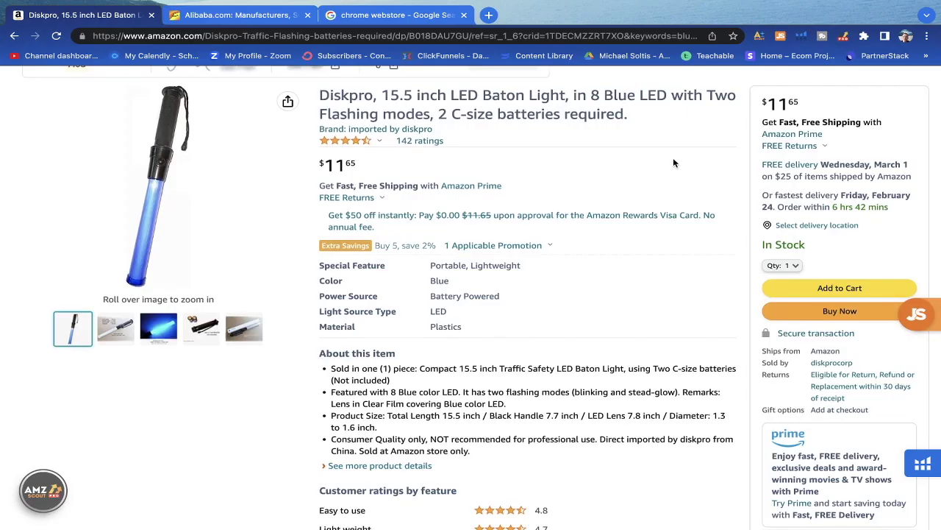
scroll(673, 162, "up", 1)
scroll(673, 163, "down", 1)
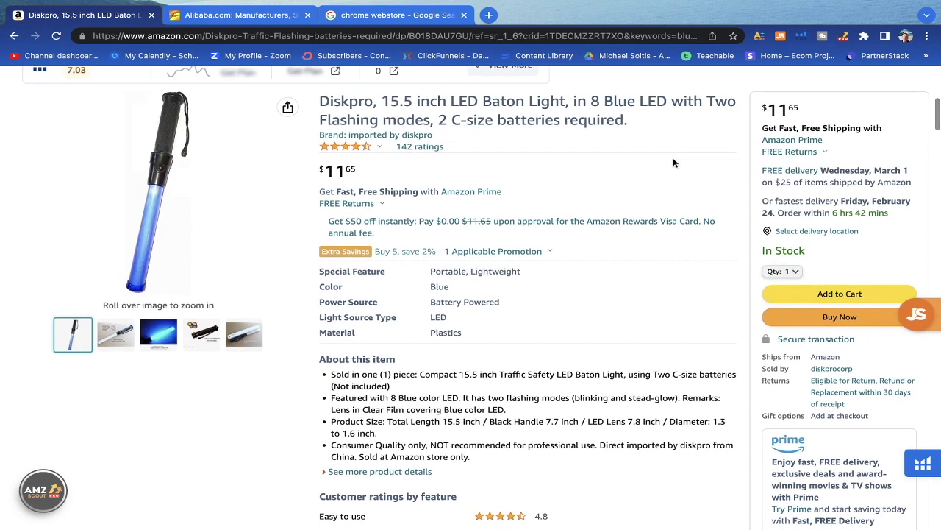
scroll(673, 163, "down", 1)
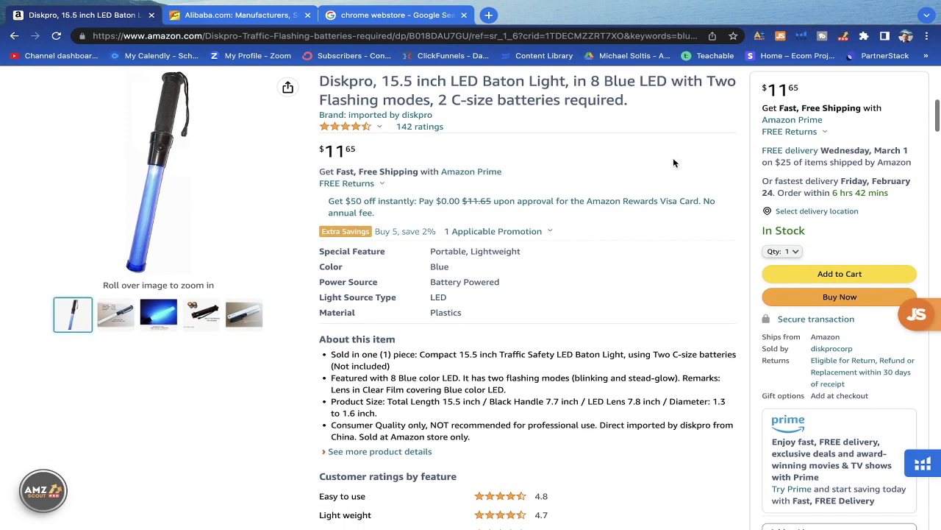
scroll(673, 163, "up", 2)
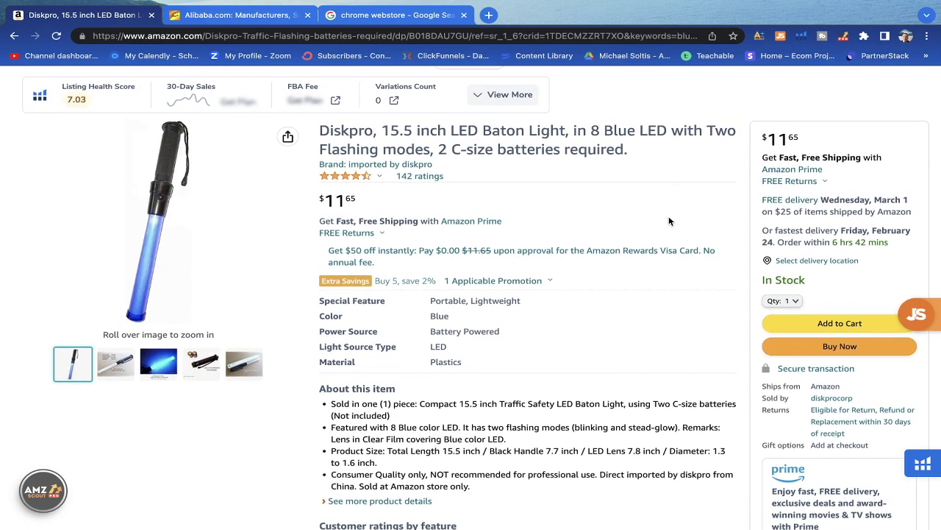
scroll(639, 183, "down", 1)
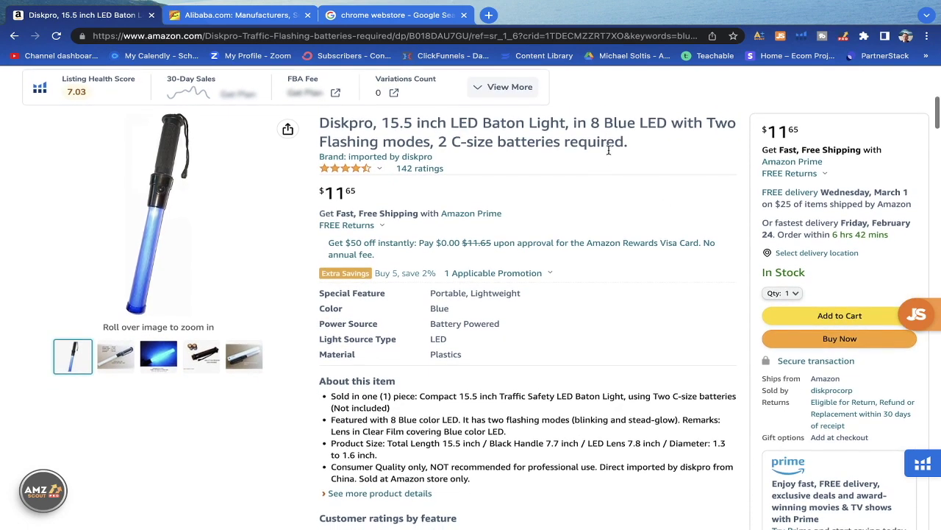
scroll(607, 175, "up", 1)
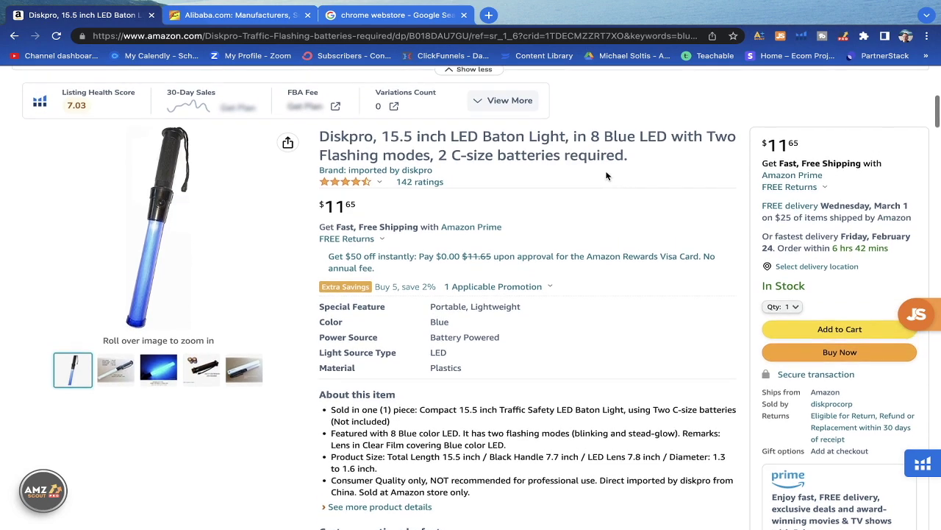
scroll(607, 175, "down", 1)
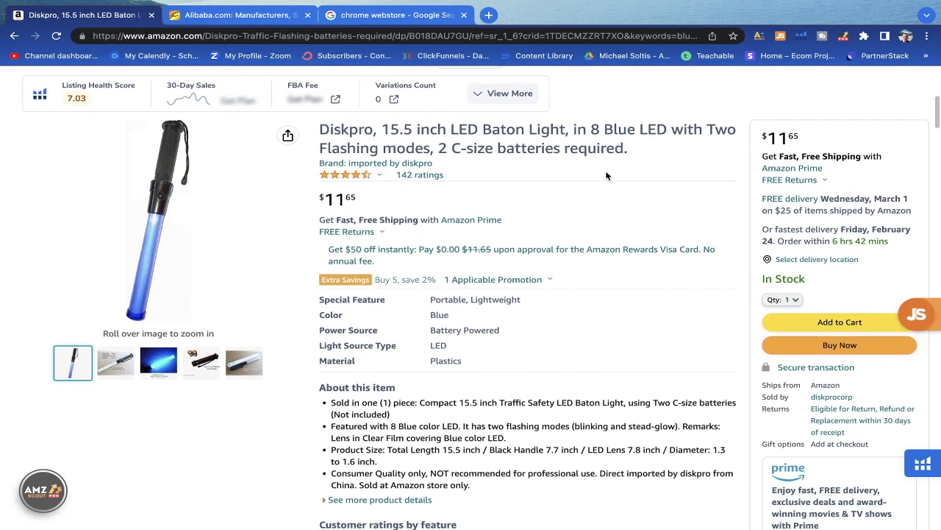
scroll(607, 175, "up", 1)
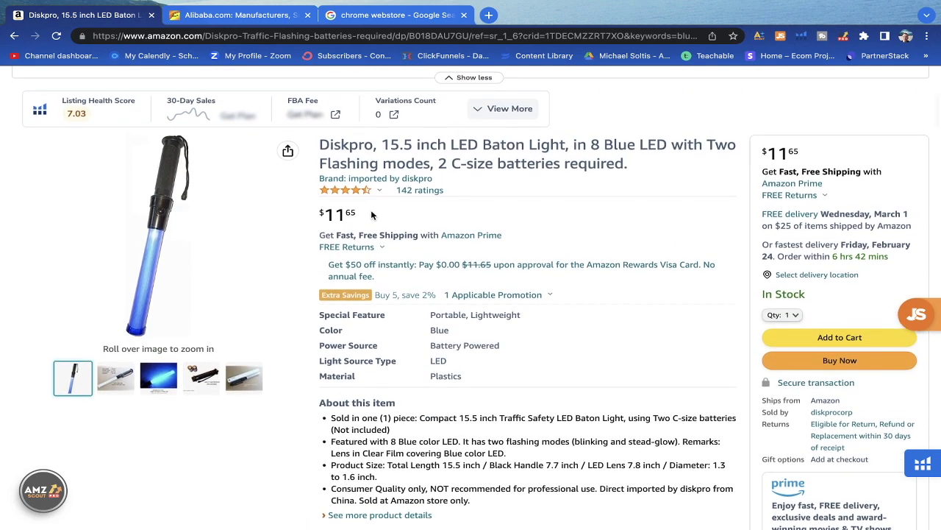
left_click_drag(381, 215, 318, 216)
Clear the price selection and switch to the Google results for 'chrome webstore'.
scroll(504, 201, "up", 1)
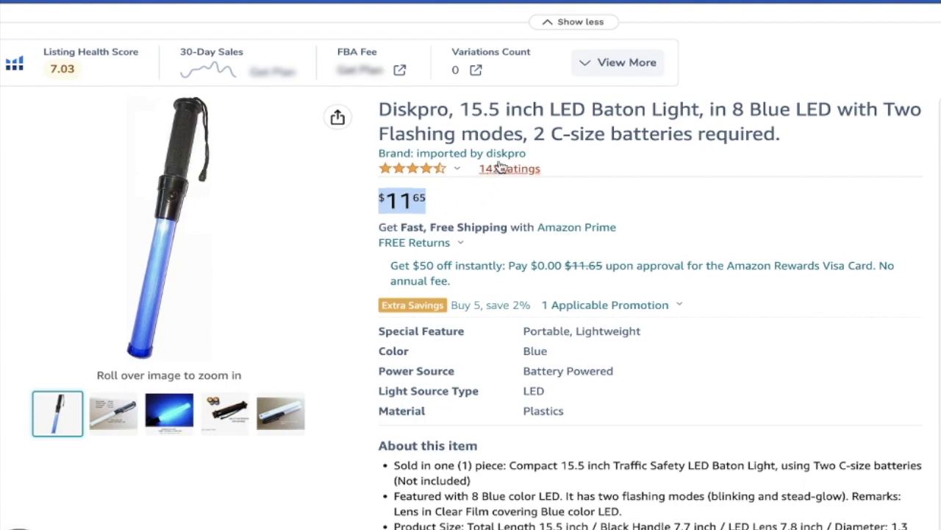
left_click(581, 147)
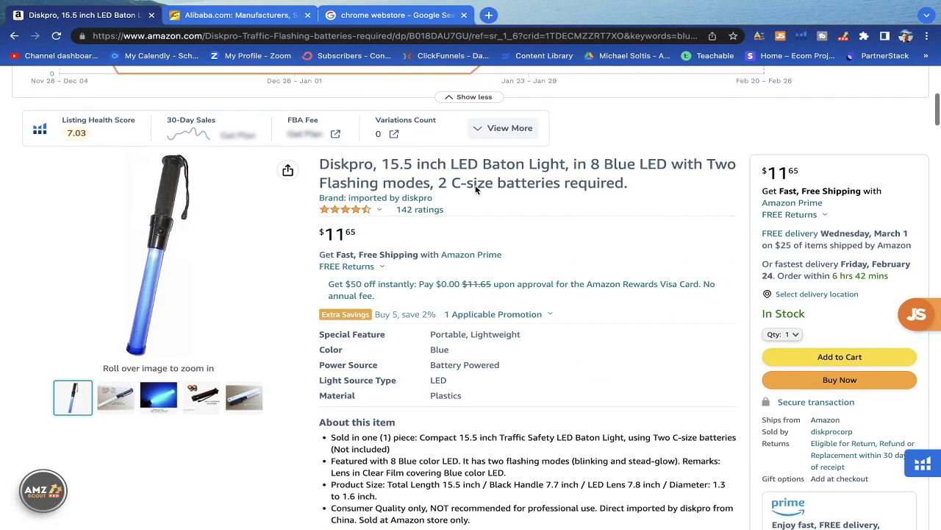
scroll(475, 187, "down", 1)
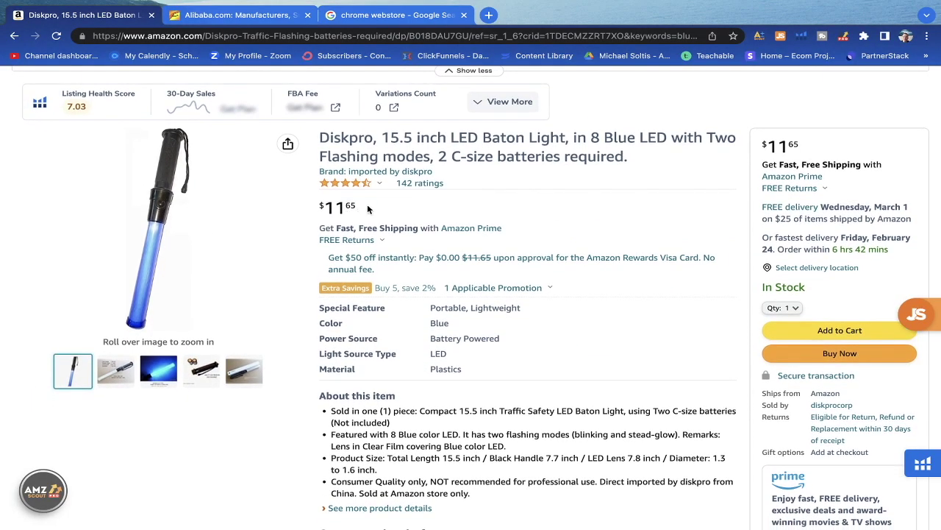
left_click(392, 16)
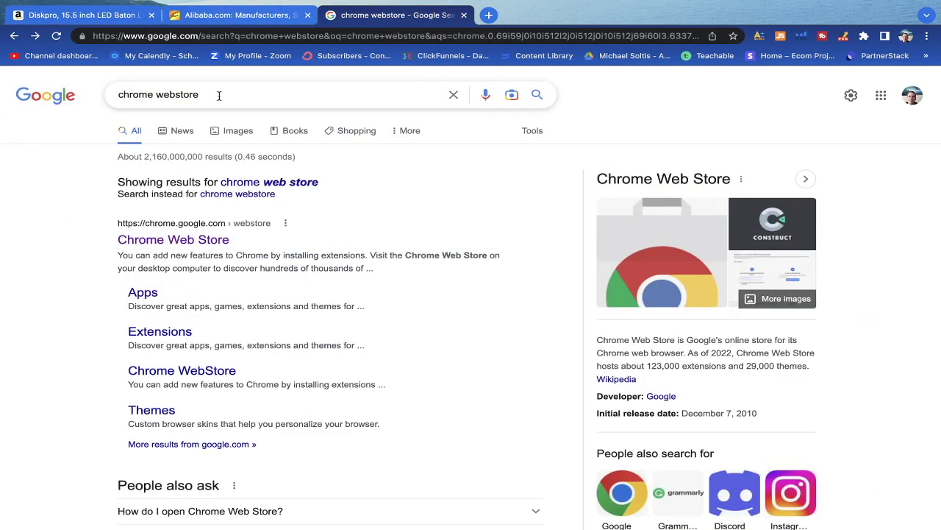
Search the Chrome Web Store for 'amz scout calculator', then return to the Amazon listing.
left_click(144, 246)
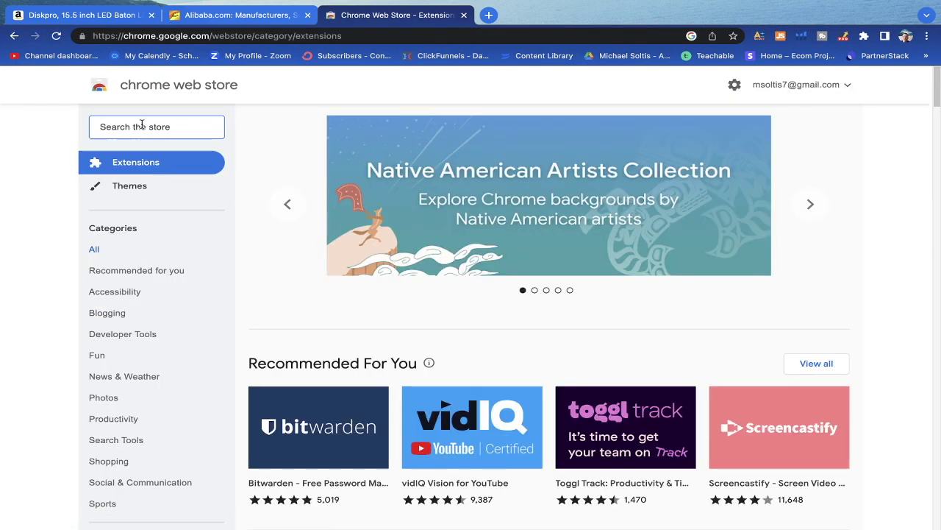
type("amz s")
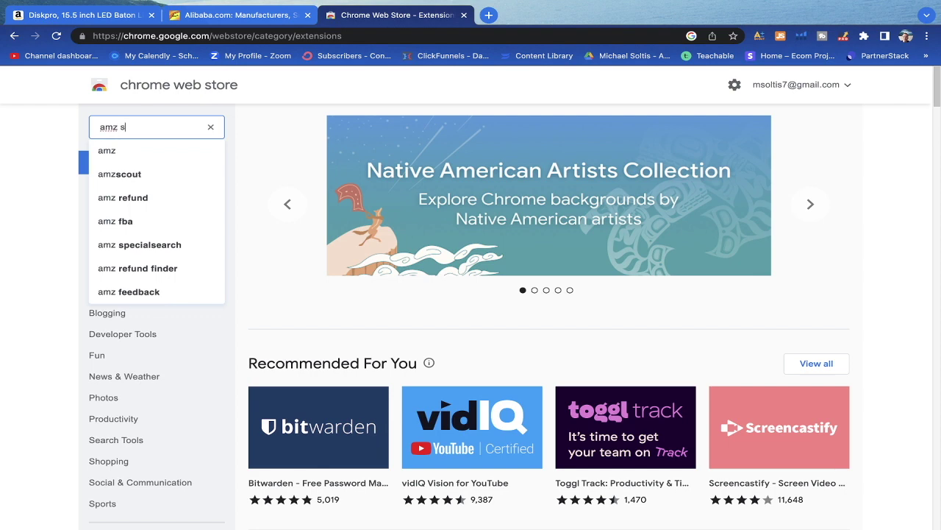
type("cout calculator")
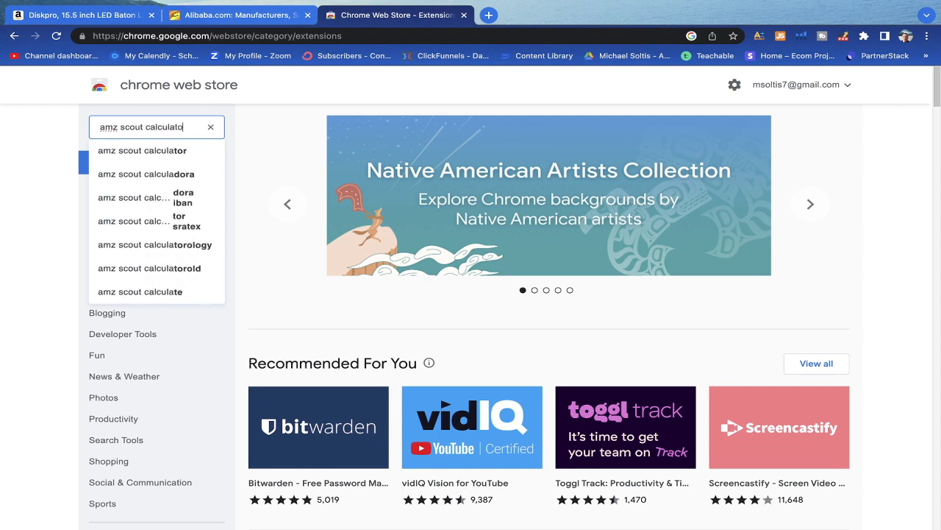
key("Return")
scroll(441, 176, "down", 1)
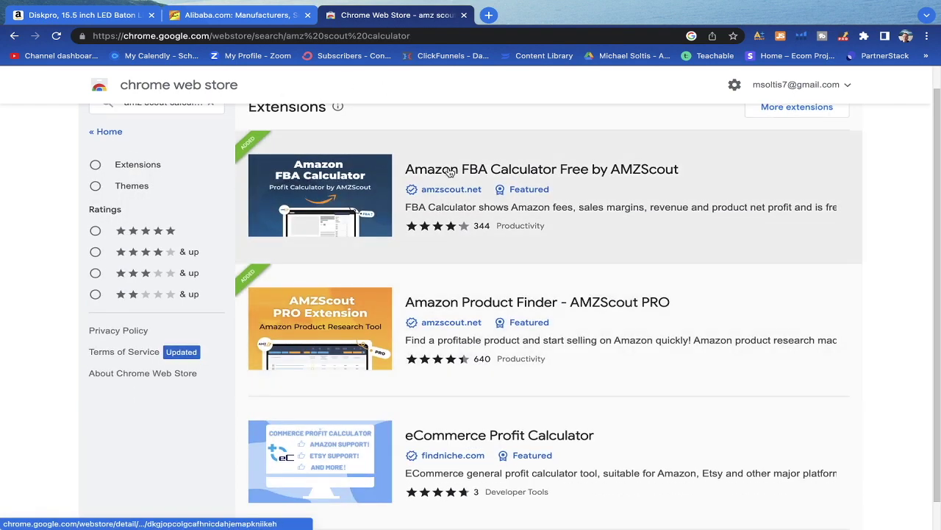
scroll(470, 199, "up", 1)
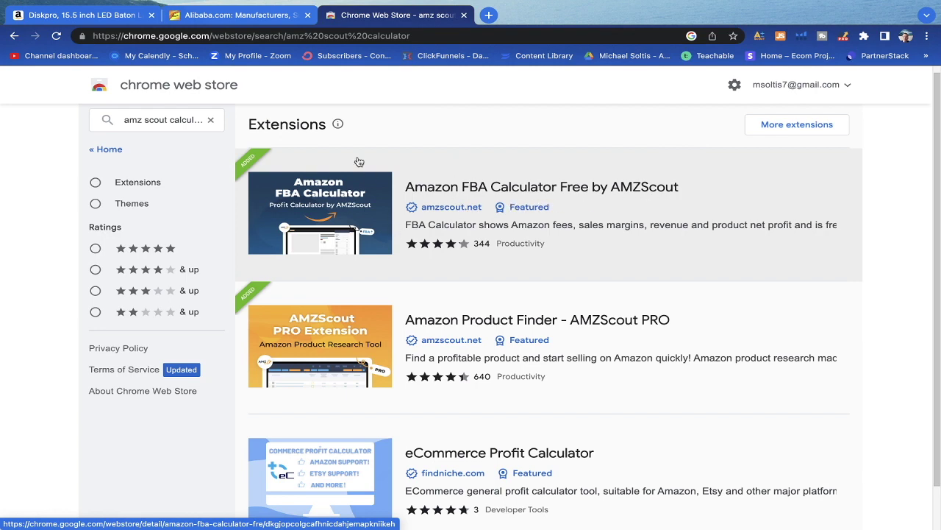
left_click(127, 15)
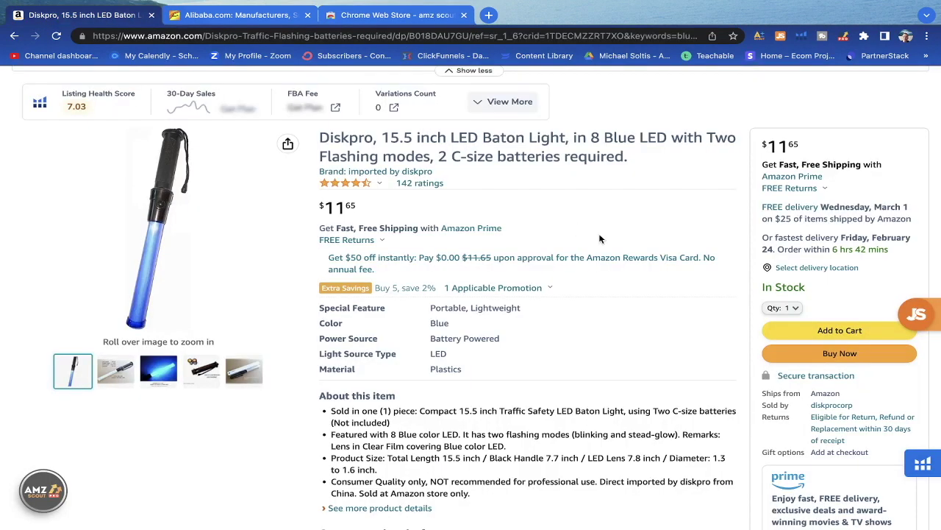
Launch the AMZScout FBA Calculator from its extension icon and move the panel down-left.
scroll(599, 239, "up", 2)
scroll(603, 281, "down", 1)
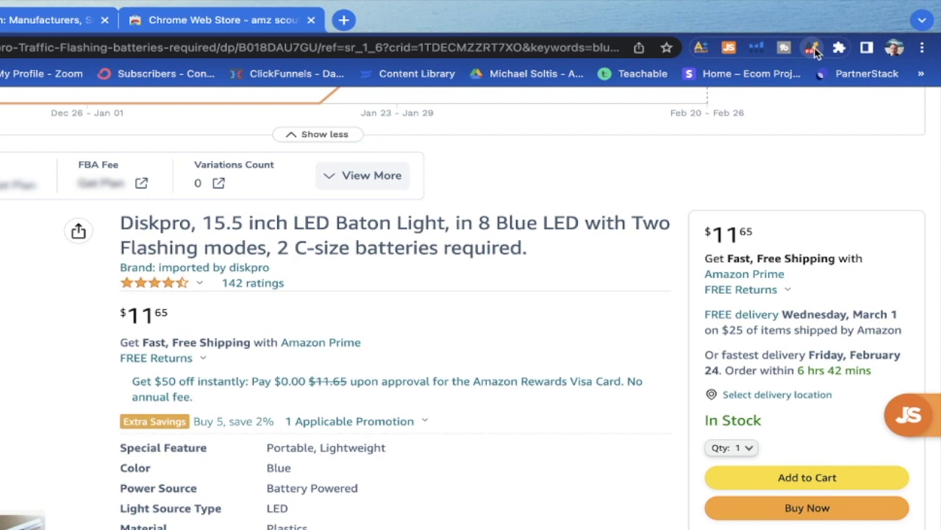
left_click(703, 50)
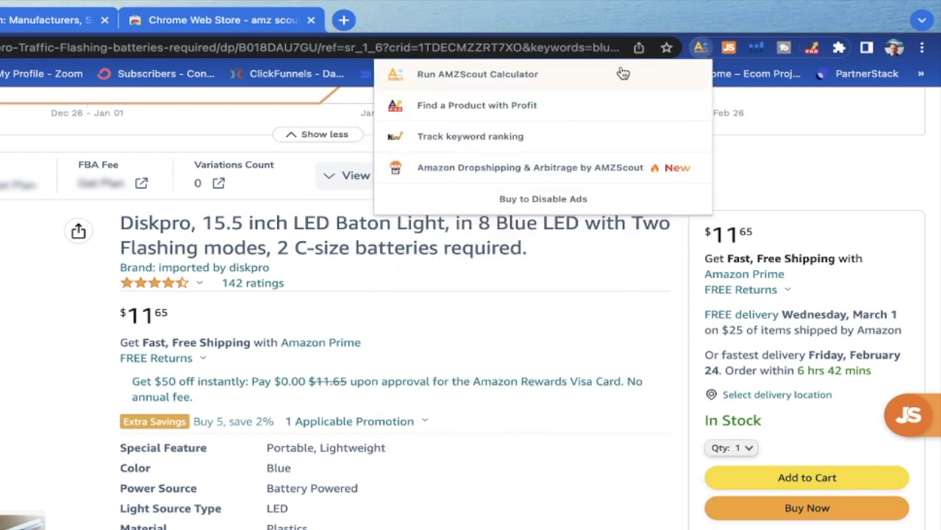
left_click(464, 85)
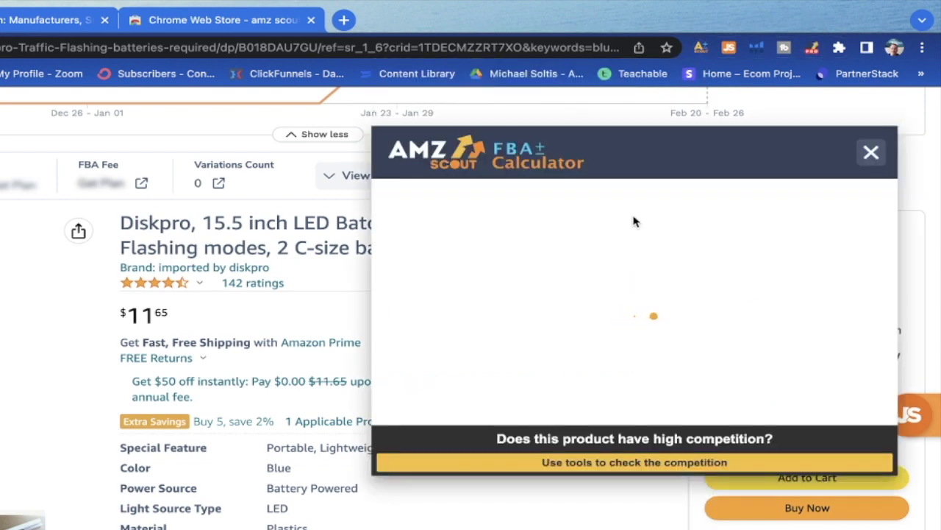
left_click_drag(669, 155, 630, 175)
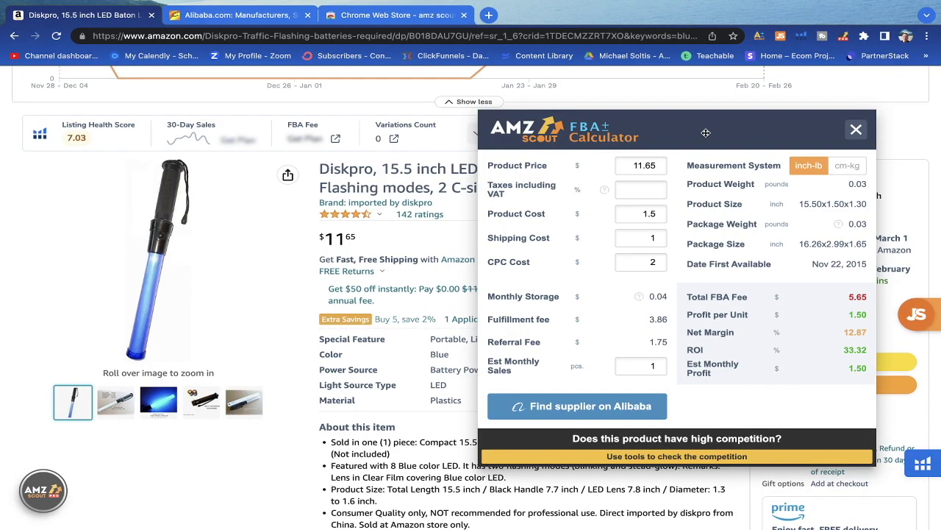
Empty the Product Cost, Shipping Cost and CPC Cost fields, then highlight the 5.65 Total FBA Fee.
double_click(651, 213)
key("BackSpace")
double_click(652, 237)
key("BackSpace")
double_click(653, 261)
key("BackSpace")
left_click(681, 235)
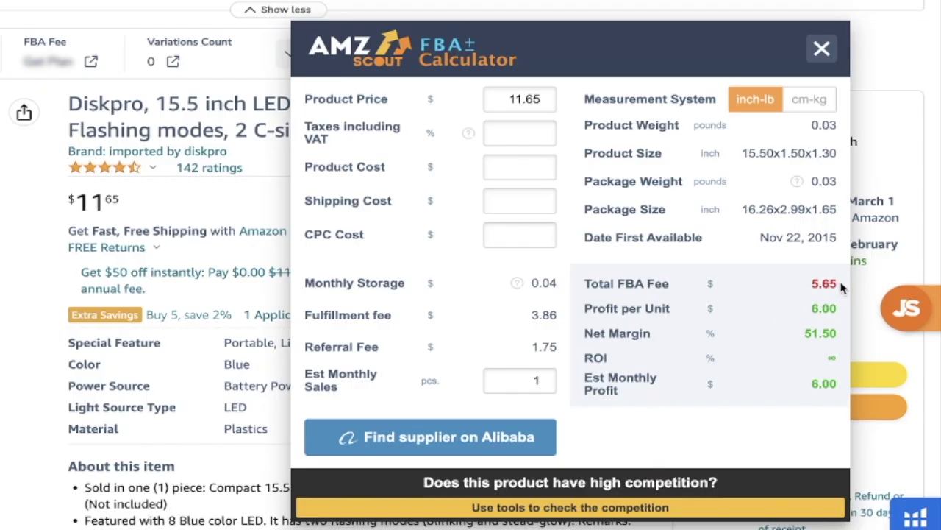
left_click_drag(842, 286, 803, 288)
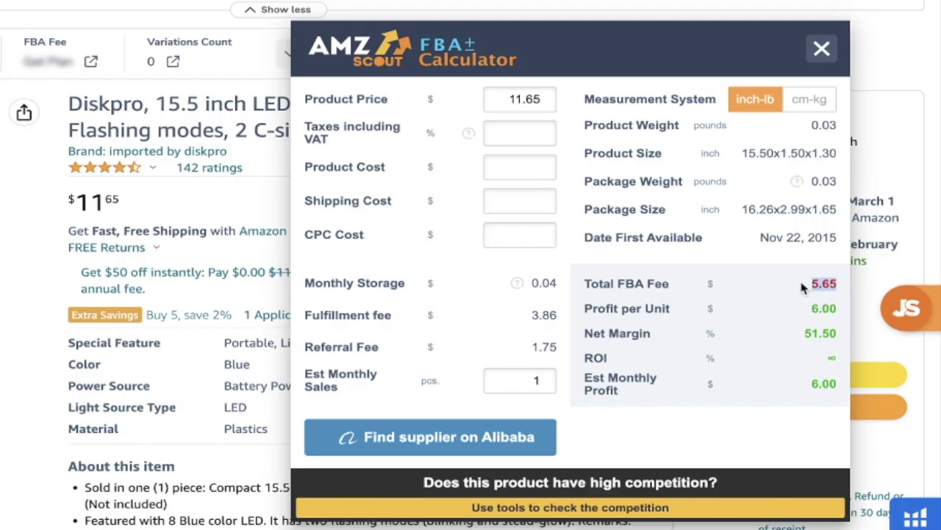
Highlight the 3.86 fulfillment fee, 1.75 referral fee and 11.65 product price in the calculator.
left_click(759, 266)
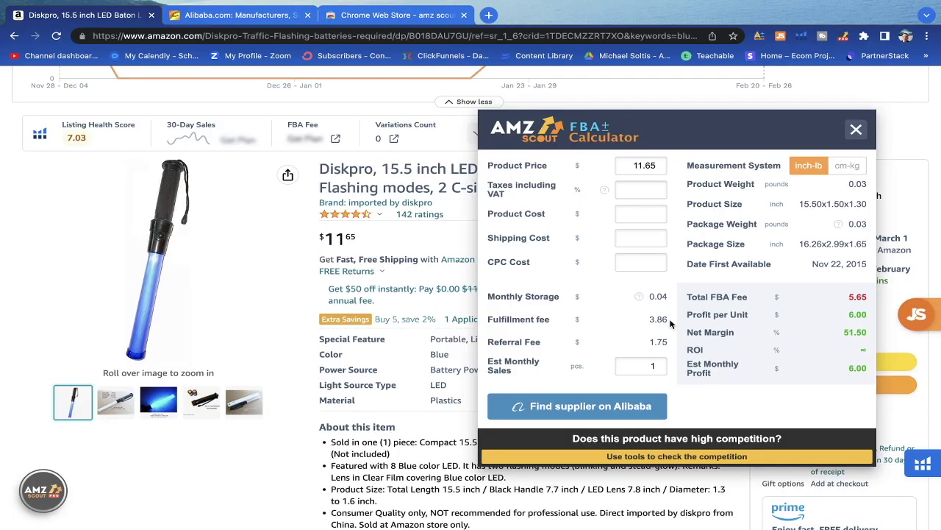
left_click_drag(669, 323, 645, 320)
left_click_drag(671, 322, 636, 324)
left_click(669, 324)
left_click_drag(669, 343, 637, 344)
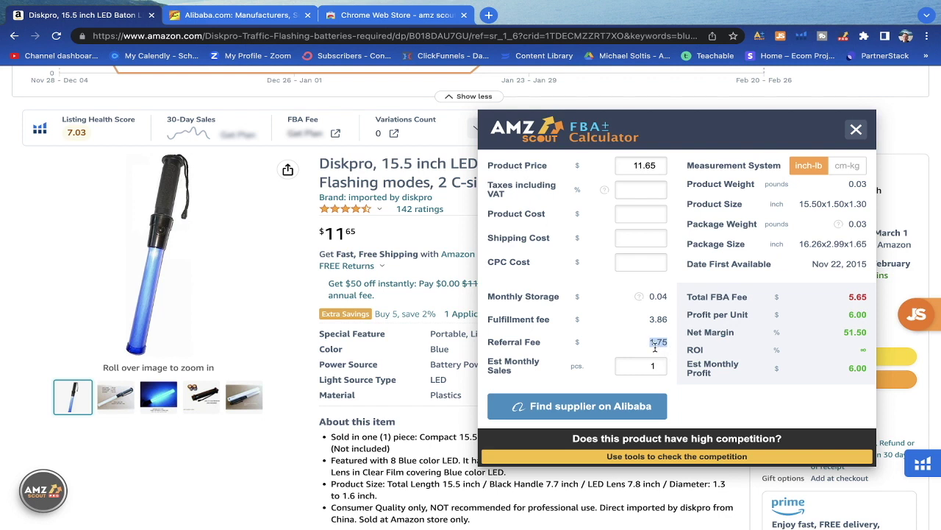
left_click_drag(636, 165, 661, 166)
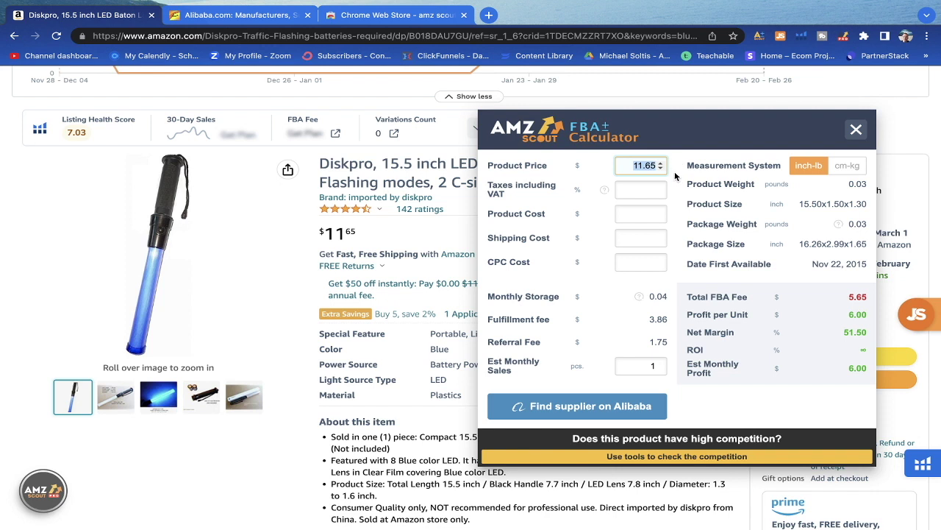
left_click(672, 303)
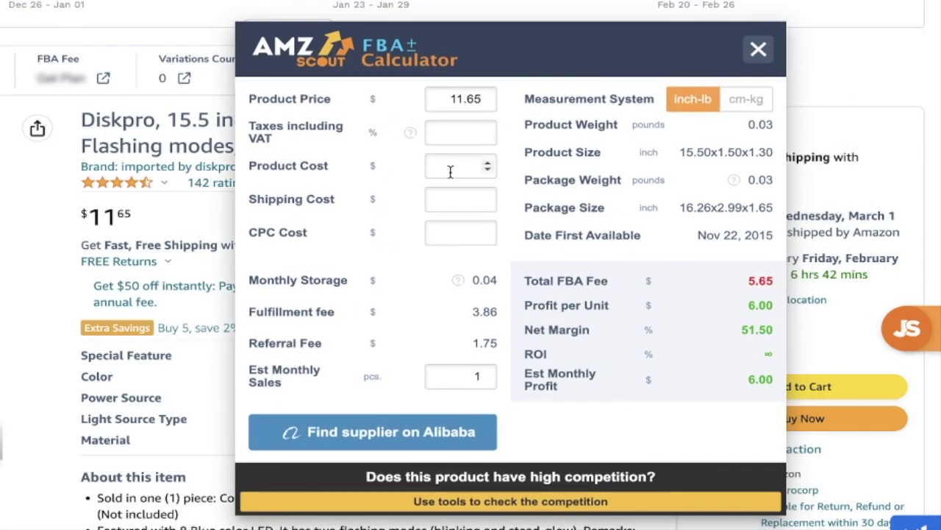
Move the calculator to the lower right and select '15.5 inch LED Baton Light' in the title.
left_click(450, 172)
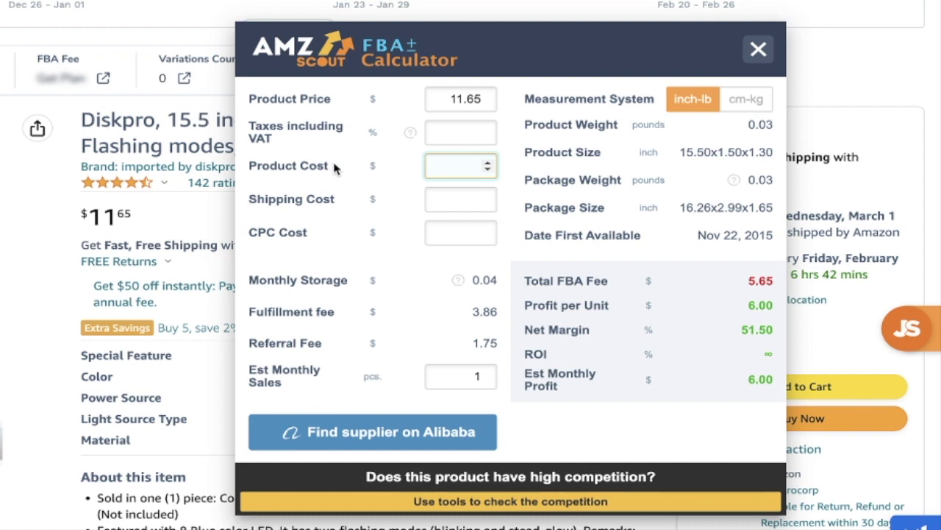
left_click(442, 204)
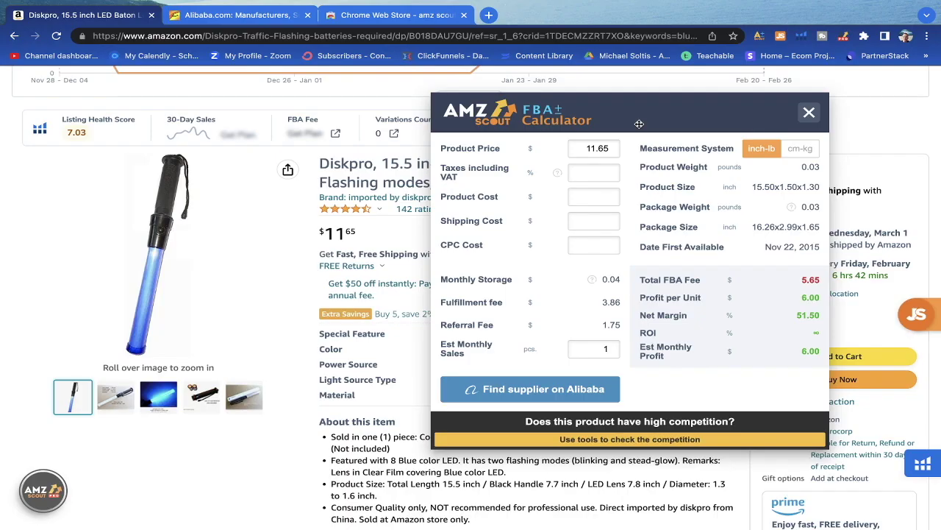
left_click_drag(412, 47, 506, 201)
left_click_drag(166, 119, 422, 119)
key("ctrl+c")
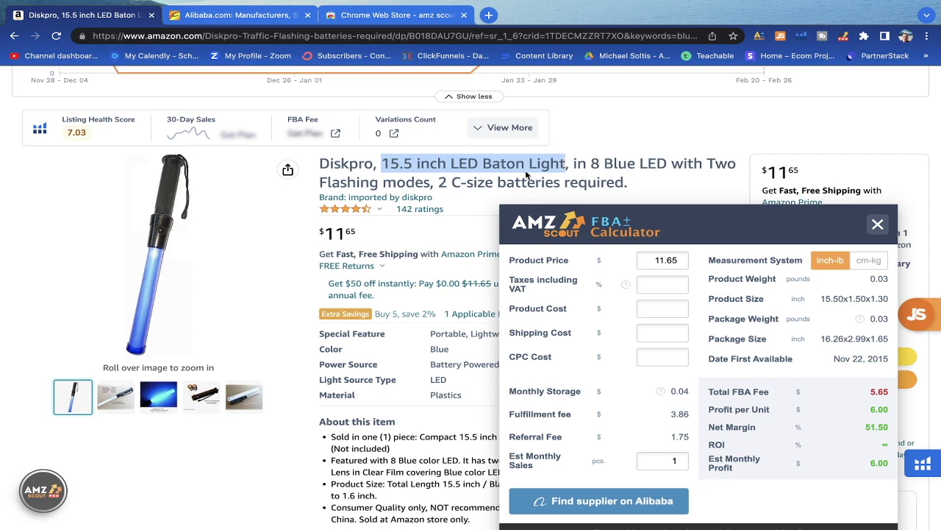
Search Alibaba.com for the pasted phrase '15.5 inch LED Baton Light'.
left_click(243, 14)
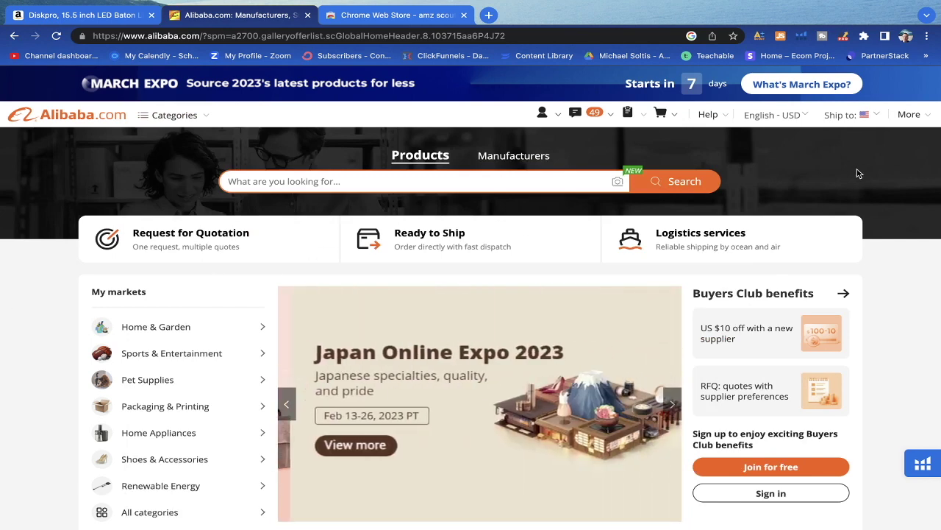
mouse_move(542, 113)
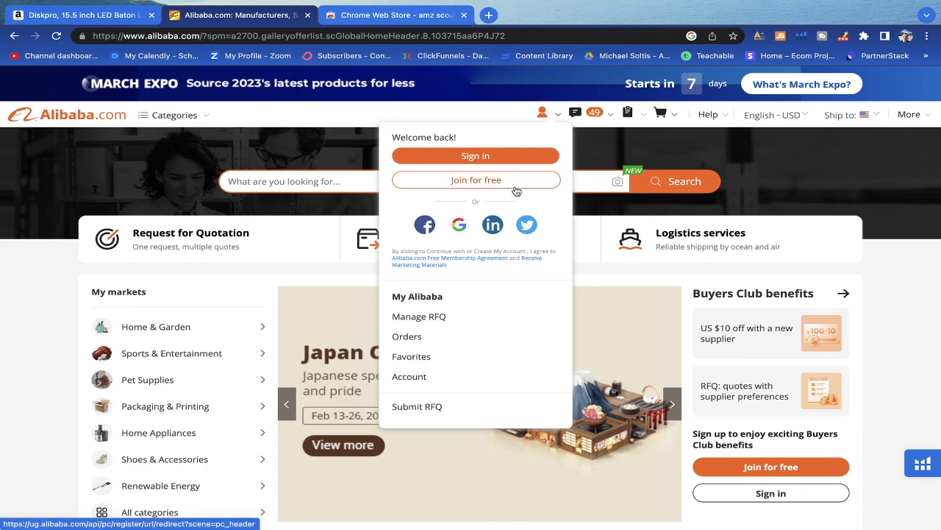
left_click(242, 181)
key("ctrl+v")
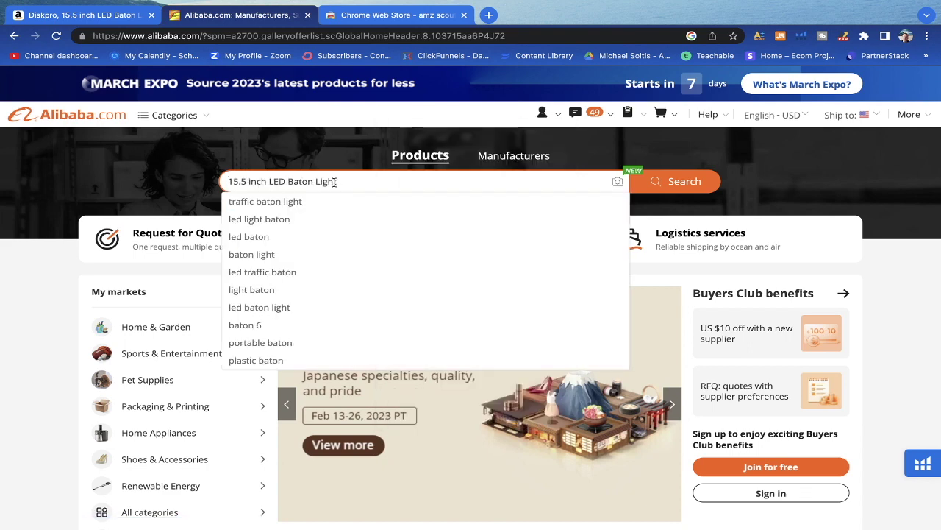
key("Return")
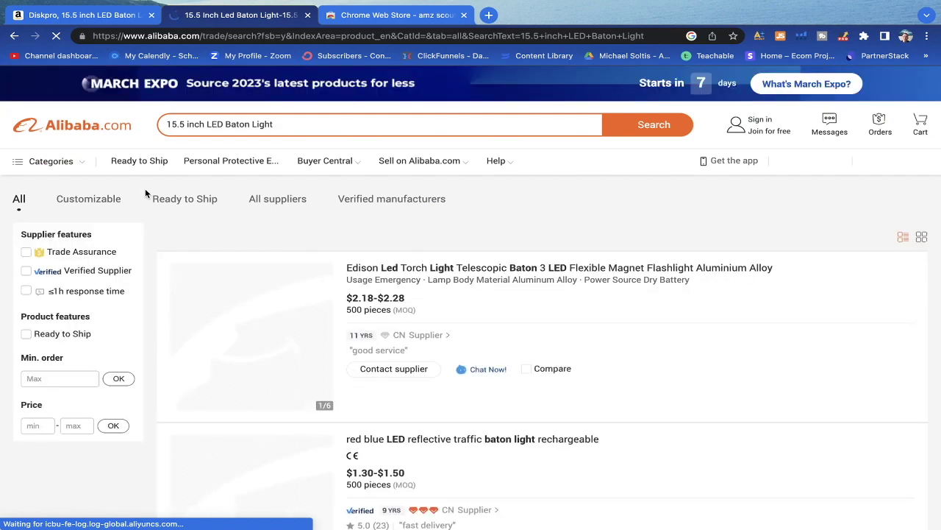
Scroll down through the Alibaba baton light results.
scroll(145, 249, "down", 2)
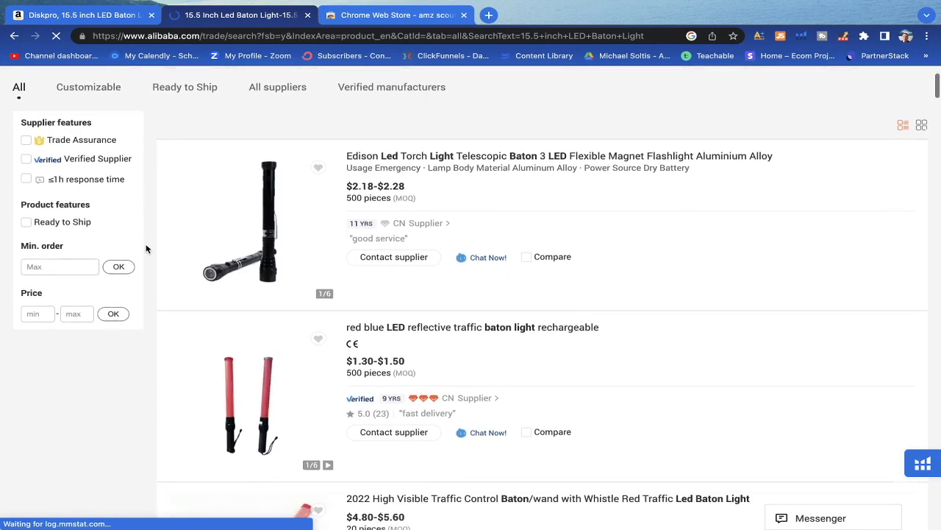
scroll(146, 248, "down", 2)
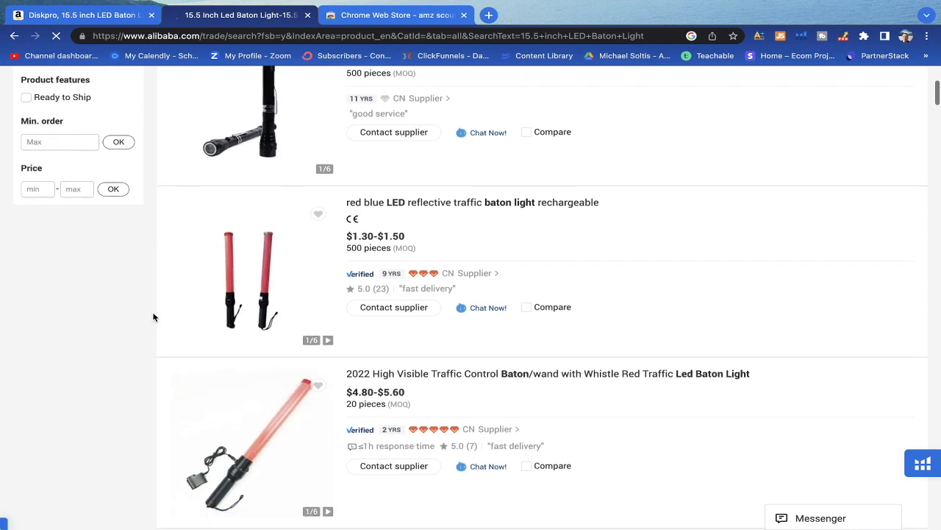
scroll(150, 334, "down", 2)
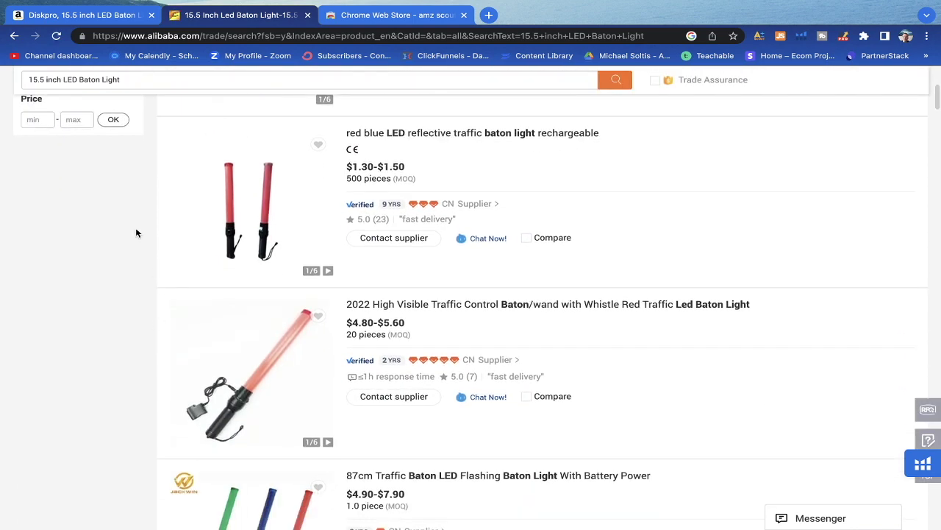
mouse_move(242, 238)
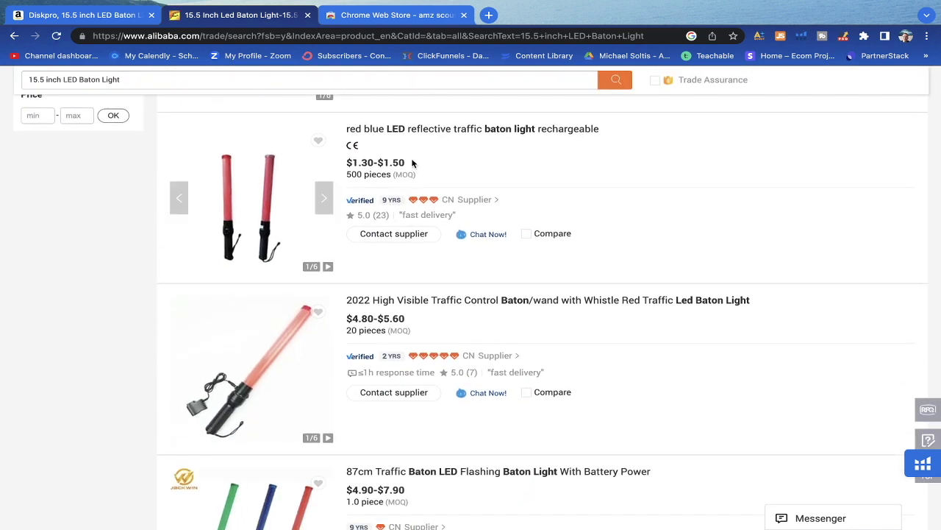
scroll(412, 163, "down", 2)
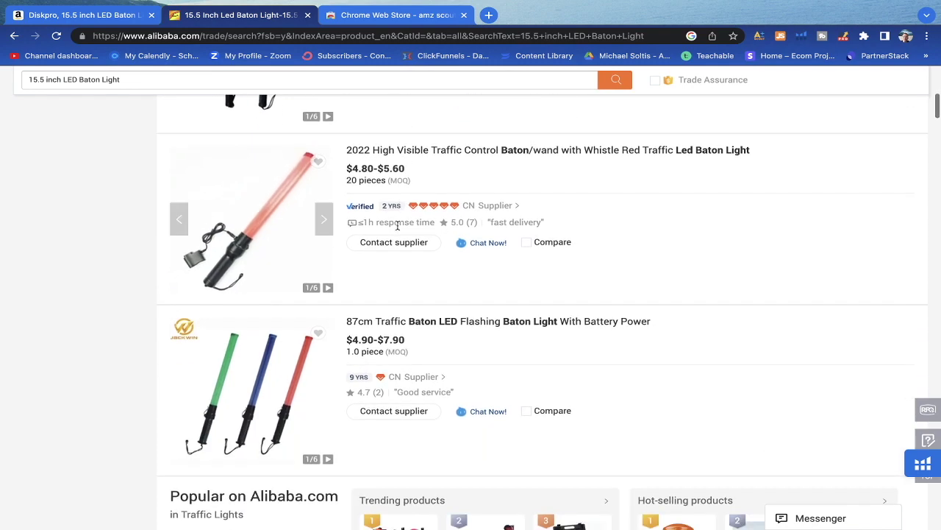
scroll(397, 220, "down", 4)
scroll(388, 224, "down", 10)
scroll(387, 223, "down", 10)
scroll(387, 223, "down", 12)
scroll(387, 223, "down", 12)
scroll(387, 223, "down", 9)
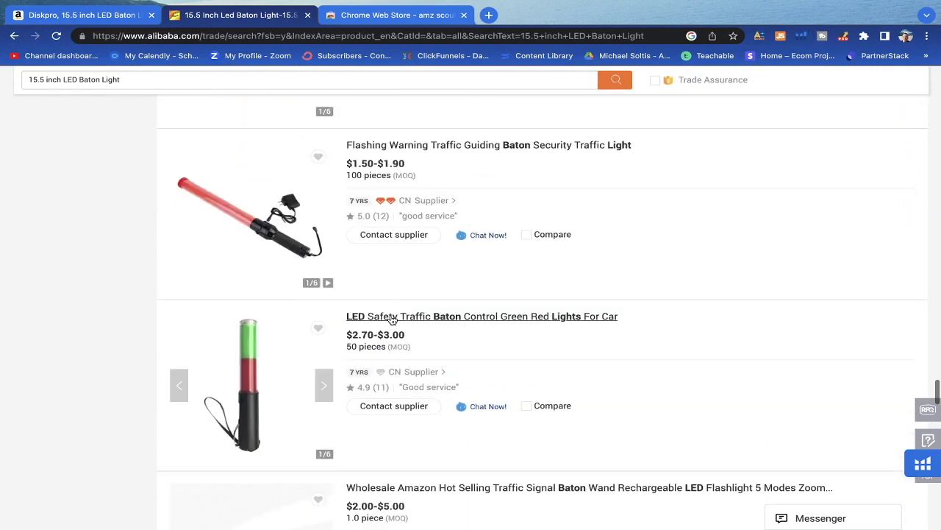
scroll(391, 317, "down", 1)
Compare against the Amazon listing, then scroll the Alibaba results down to the 7-page pagination.
left_click(59, 16)
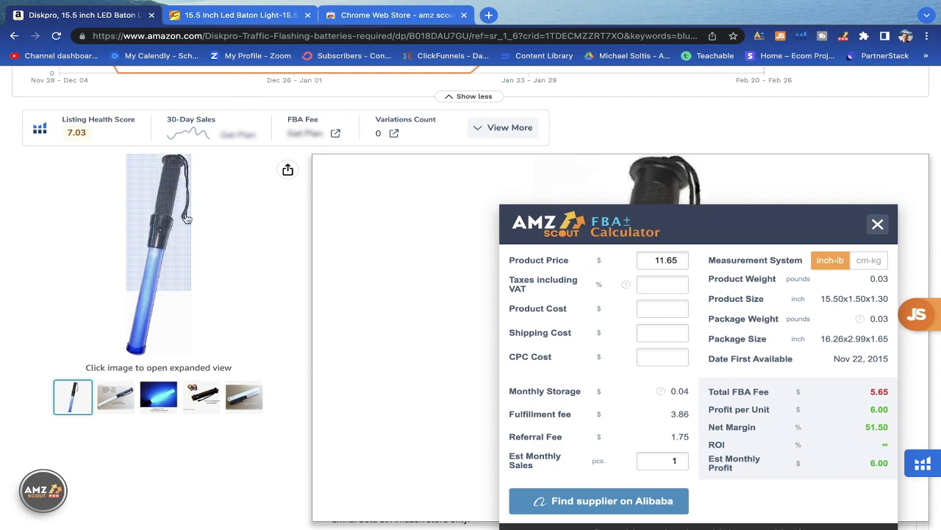
left_click(238, 16)
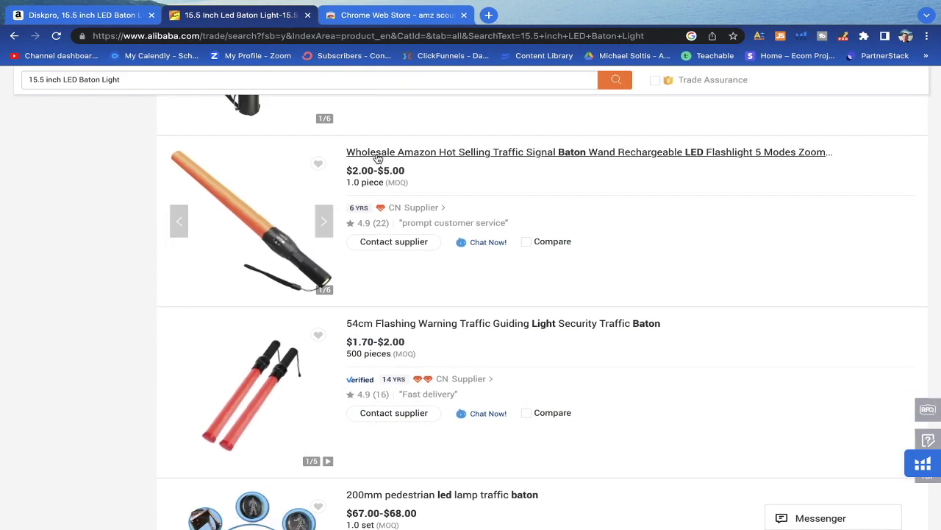
scroll(352, 313, "down", 8)
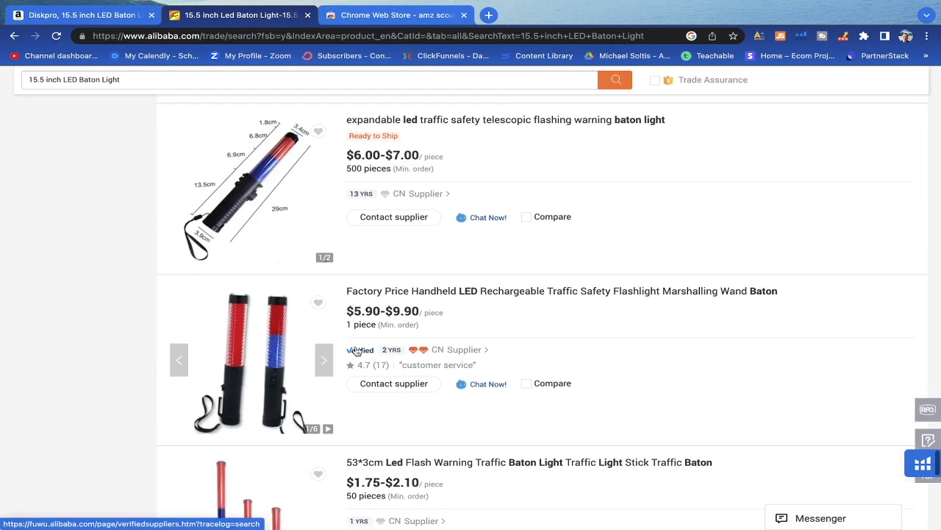
scroll(354, 331, "down", 4)
scroll(358, 368, "down", 6)
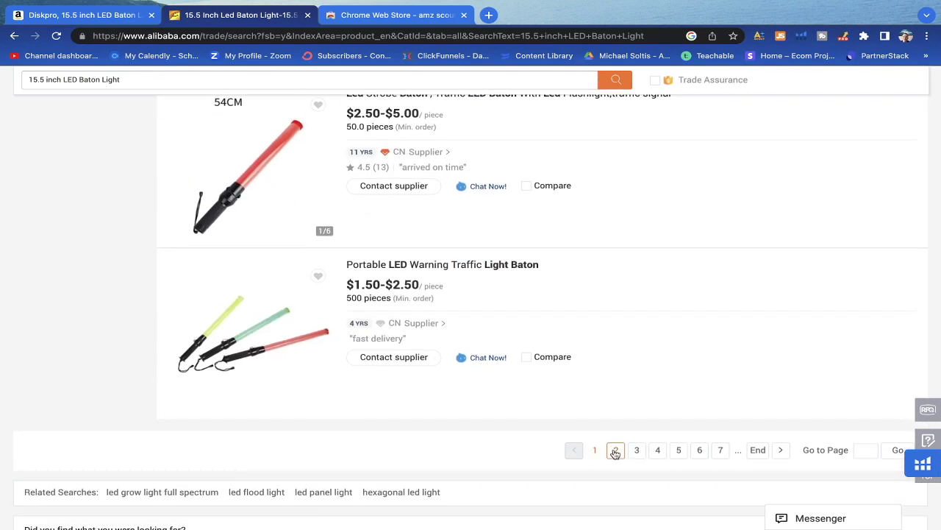
Go to page 2 of the Alibaba baton light results.
left_click(615, 449)
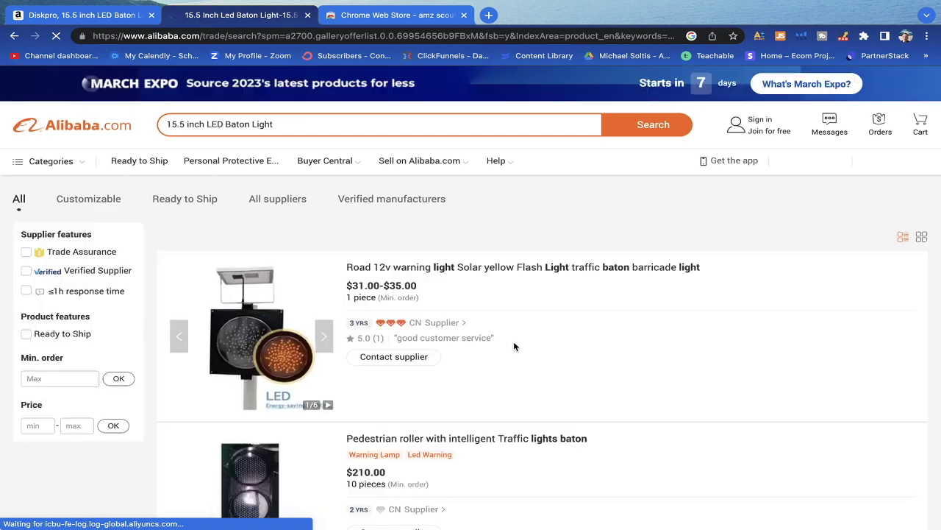
scroll(515, 346, "down", 5)
scroll(515, 347, "down", 4)
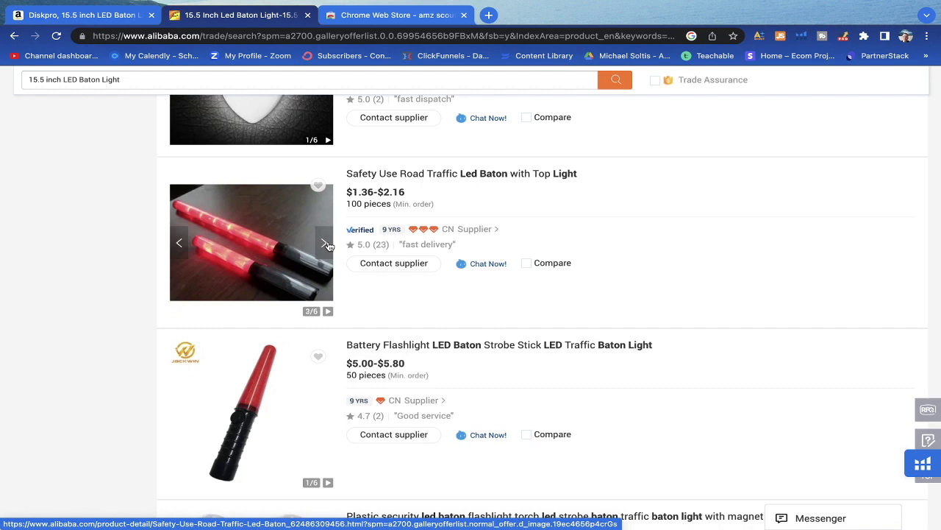
Refine the search to '15.5 inch blue LED Baton Light' and mark the $1.35-$1.45 Warning Light price.
left_click(62, 81)
type("blue")
key("Return")
scroll(248, 456, "down", 1)
scroll(506, 395, "down", 6)
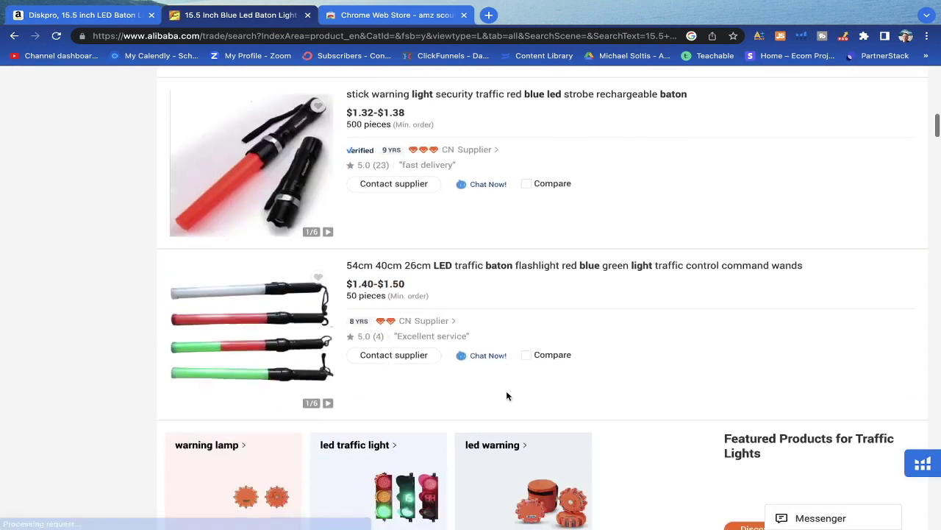
scroll(506, 396, "down", 10)
scroll(506, 396, "down", 15)
scroll(506, 395, "down", 12)
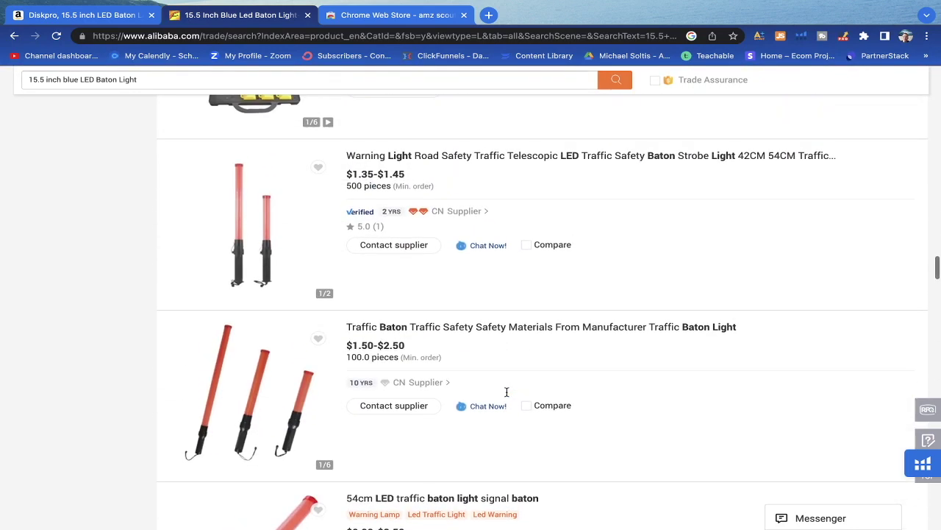
left_click_drag(427, 177, 345, 153)
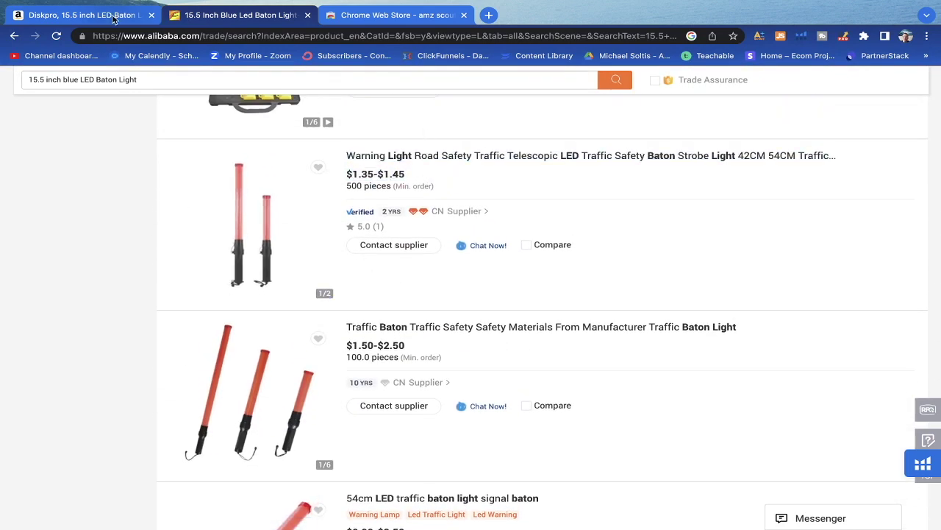
Enter a product cost of 2 in the calculator, giving $4.00 profit and 199.97% ROI.
key("ctrl+shift+Tab")
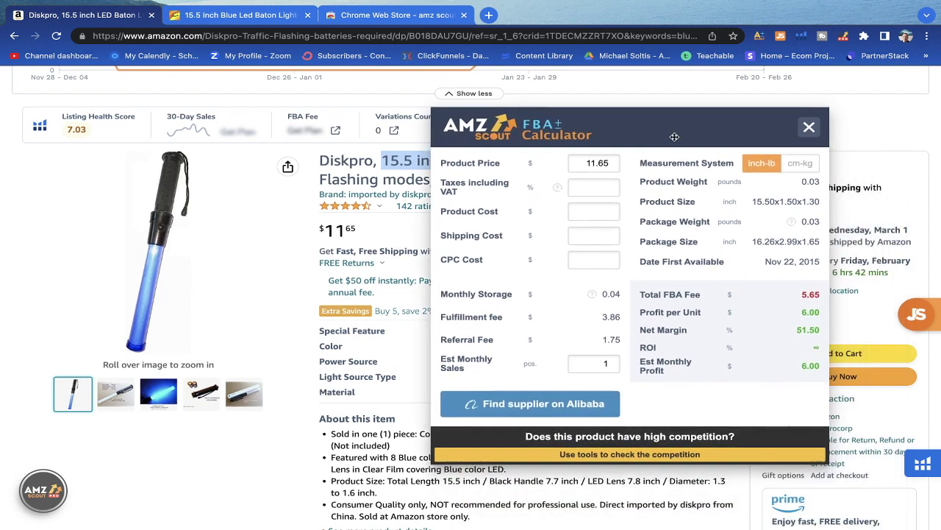
left_click(582, 210)
type("2")
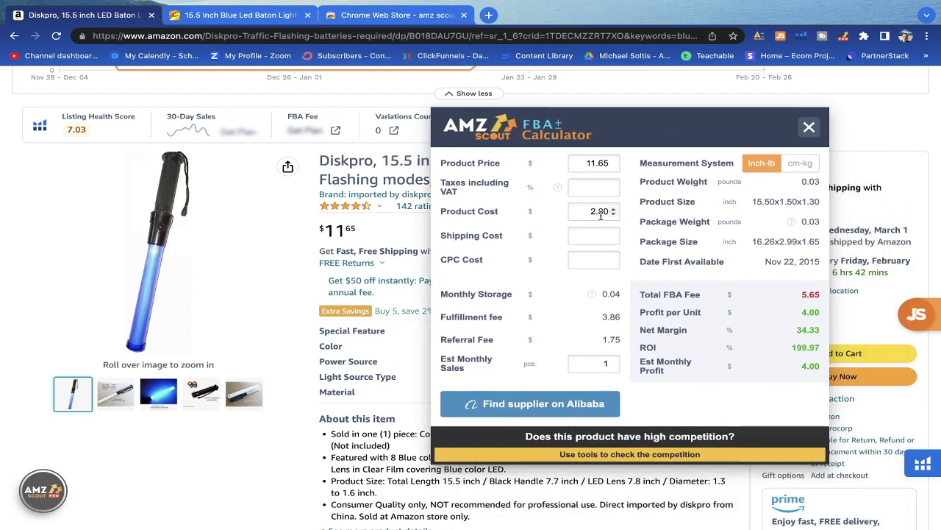
left_click_drag(593, 211, 643, 214)
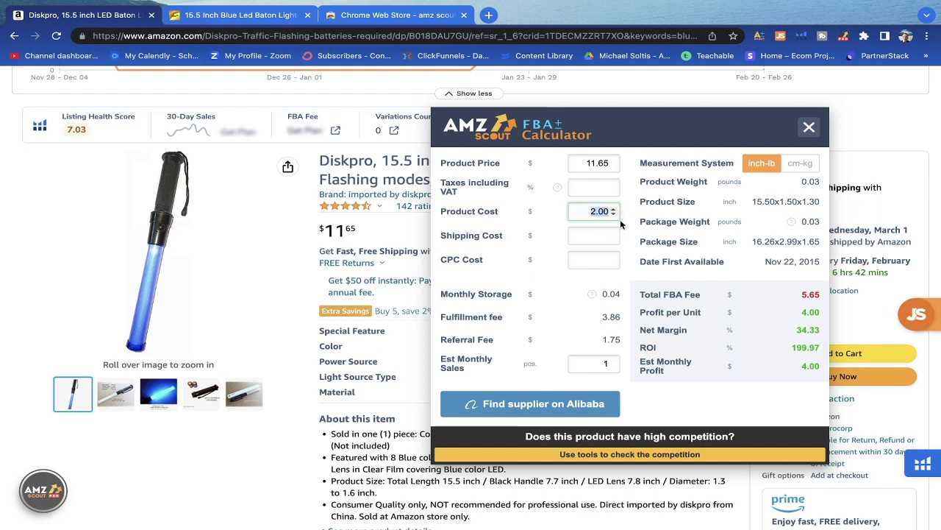
left_click(615, 212)
left_click_drag(586, 211, 622, 214)
left_click(631, 211)
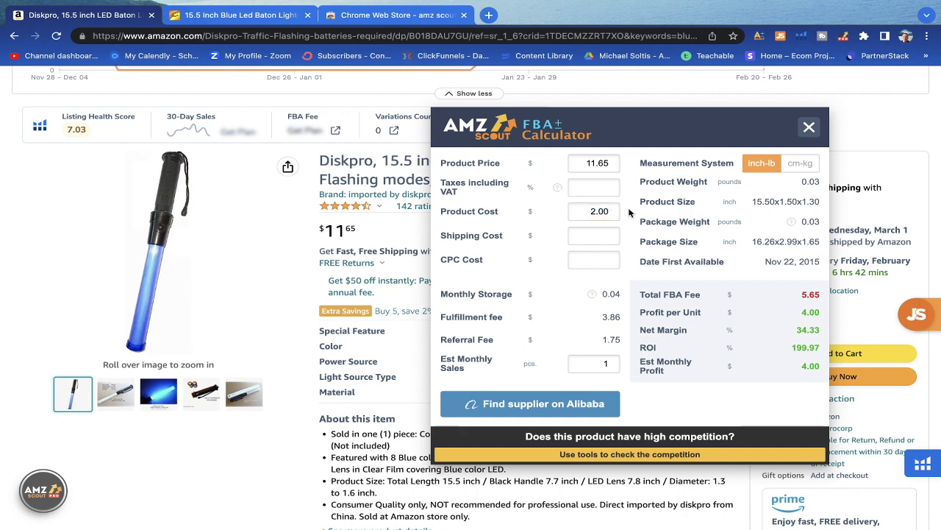
left_click(269, 17)
Review the Alibaba result's title, price, minimum order quantity and product size dimensions.
scroll(390, 156, "down", 1)
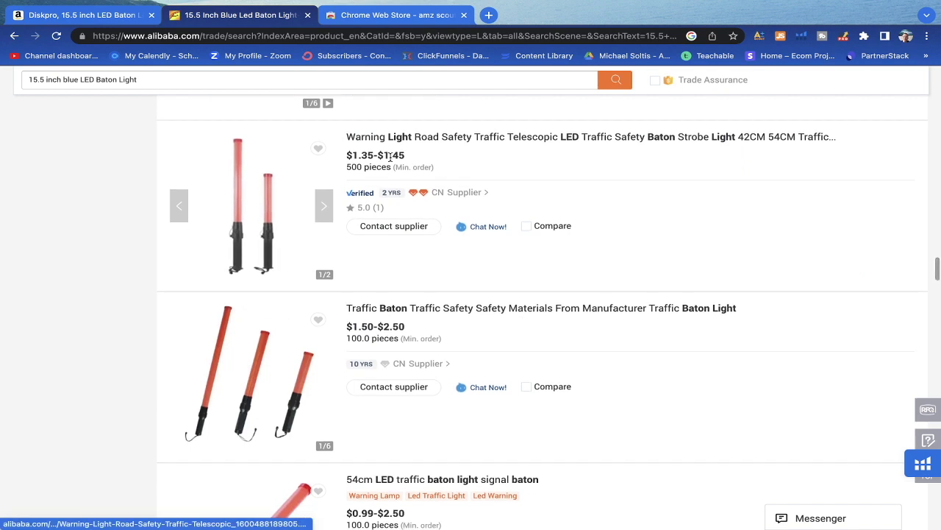
left_click_drag(390, 157, 337, 163)
left_click(360, 340)
left_click_drag(361, 340, 351, 340)
scroll(345, 375, "down", 3)
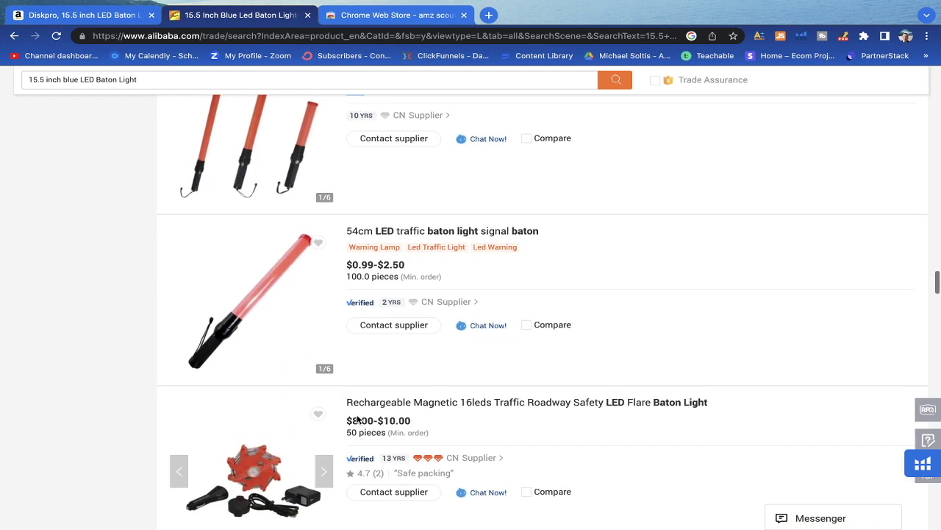
left_click(120, 15)
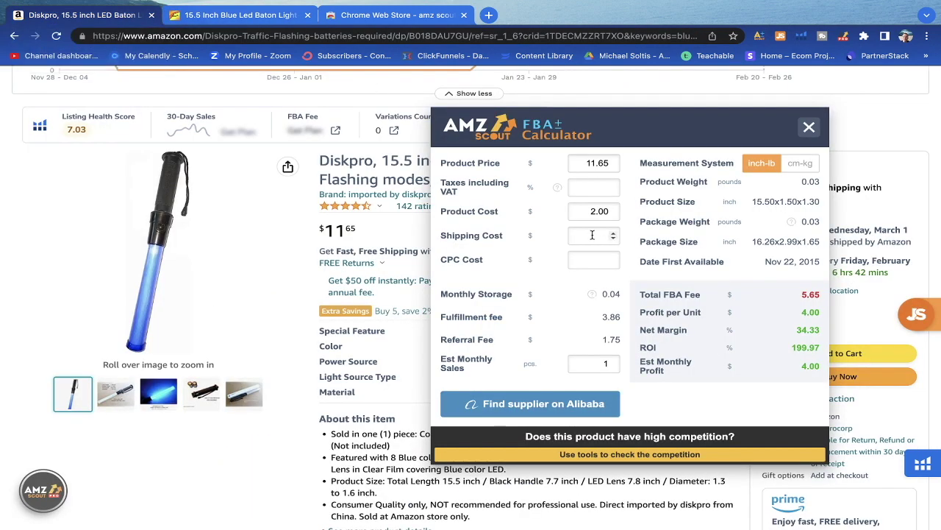
left_click(290, 18)
scroll(404, 276, "up", 1)
scroll(404, 276, "down", 1)
scroll(404, 275, "down", 5)
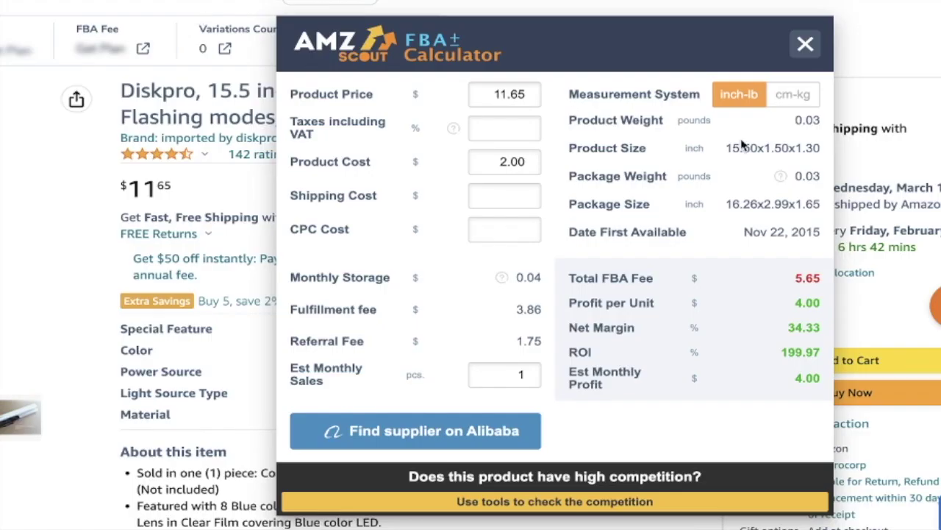
left_click_drag(822, 149, 728, 147)
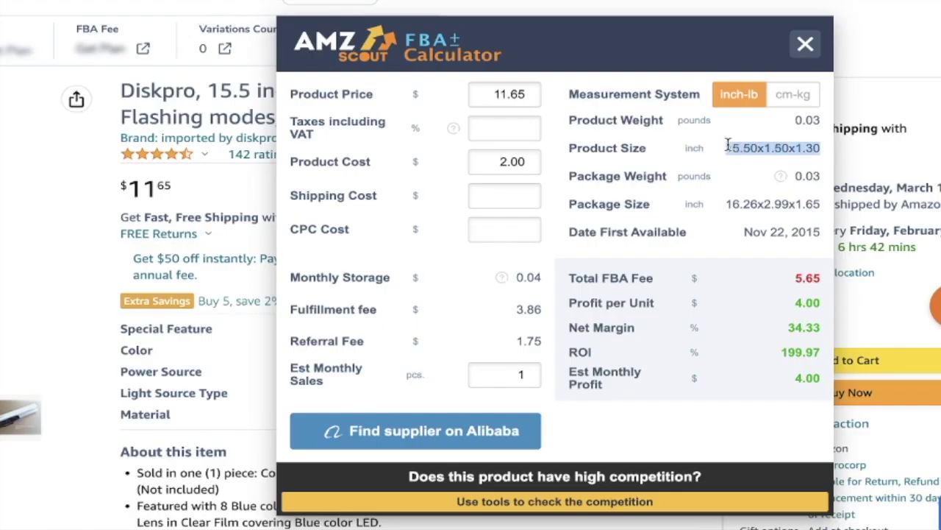
Enter a 1.5 shipping cost, bringing profit per unit to $2.50 and ROI to 71.41%.
left_click(500, 196)
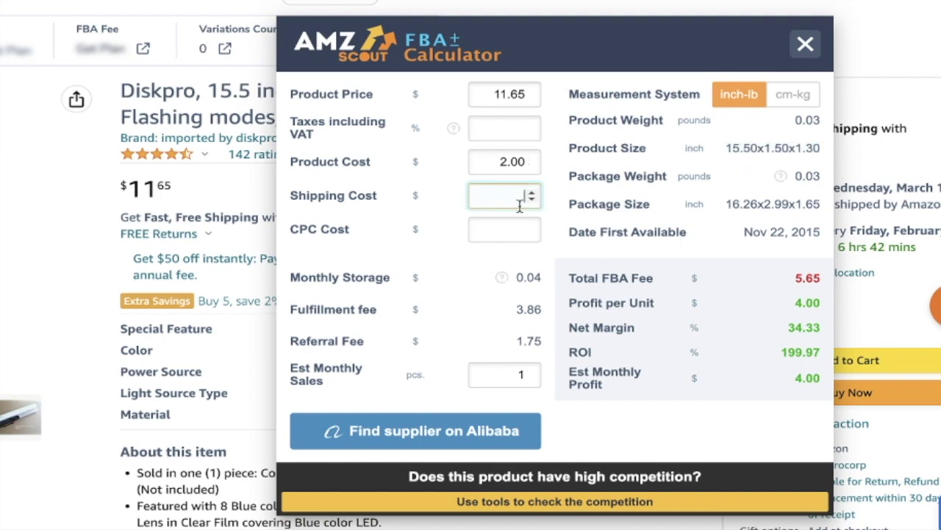
type("1.5")
left_click(562, 174)
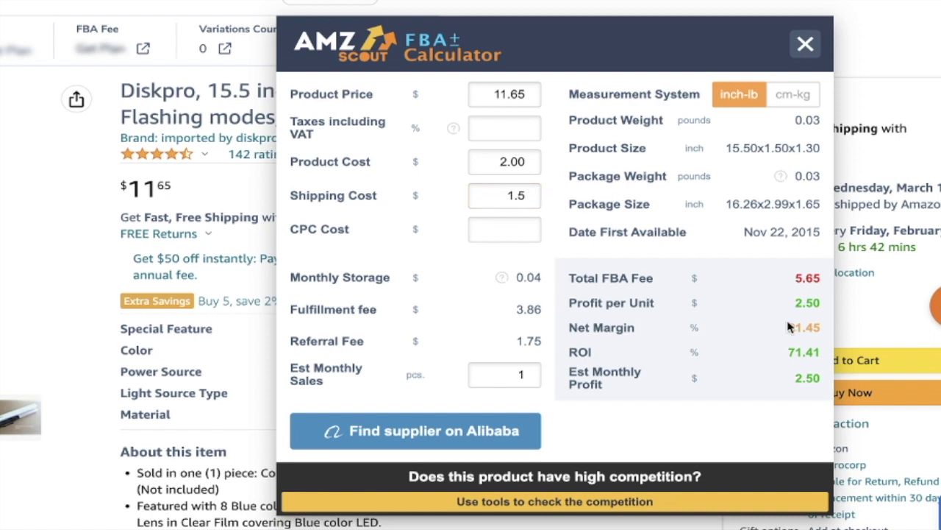
left_click_drag(826, 303, 796, 302)
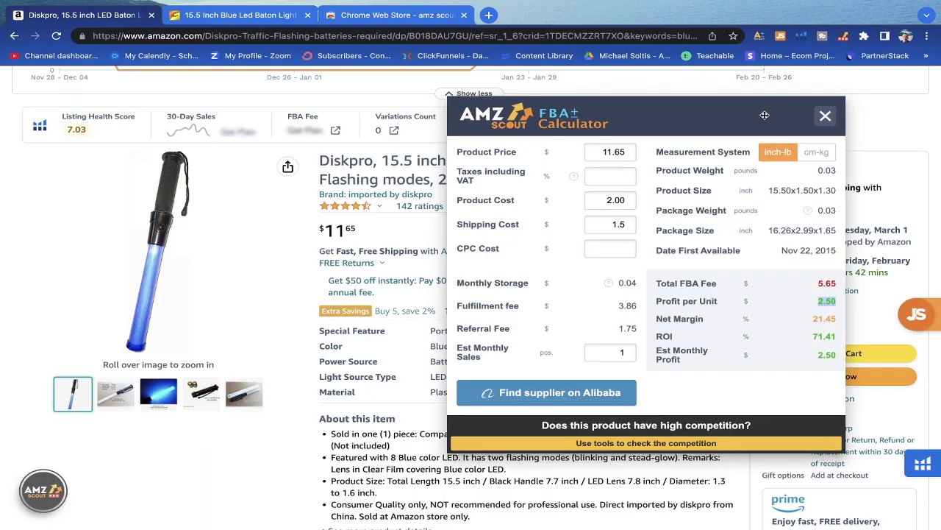
left_click_drag(765, 116, 780, 115)
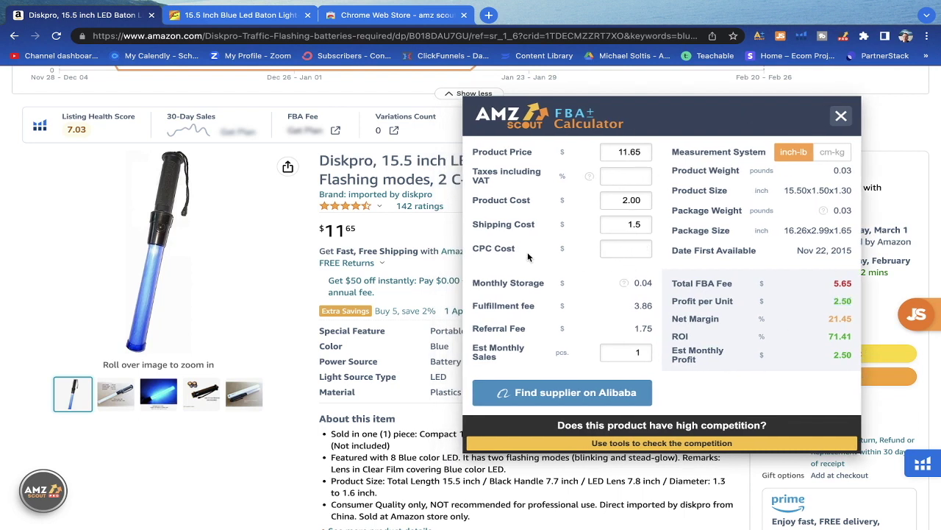
Highlight the CPC Cost label and nudge the calculator panel up and right.
triple_click(503, 251)
left_click(623, 249)
mouse_move(562, 109)
left_mouse_down()
mouse_move(631, 106)
mouse_move(573, 96)
left_mouse_up()
scroll(401, 152, "up", 1)
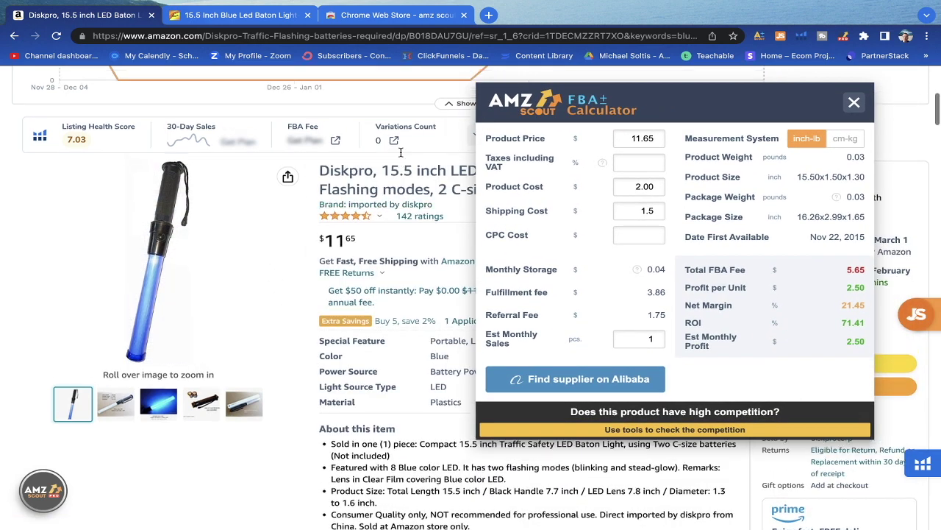
scroll(401, 152, "up", 1)
Enter a CPC cost of 1, leaving $1.50 profit, 12.87% margin and 33.32% ROI.
left_click(629, 233)
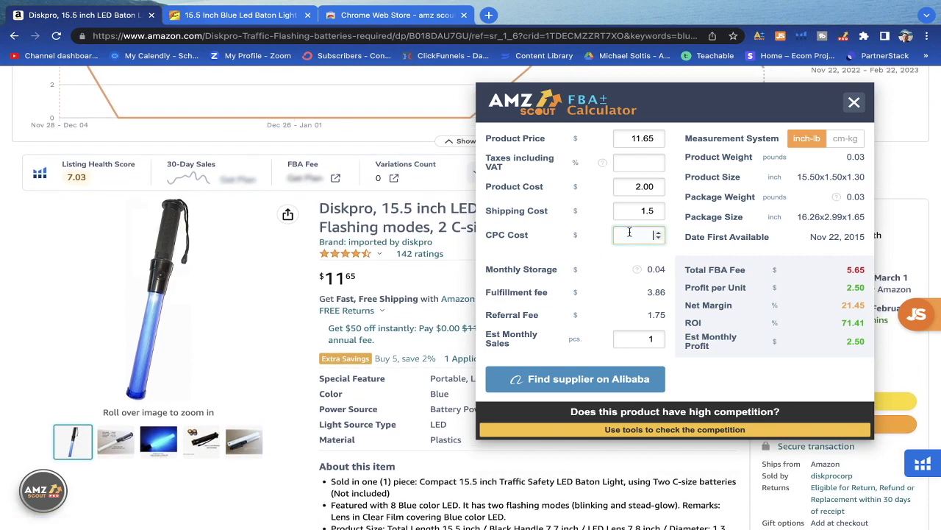
type("1")
left_click(678, 248)
left_click_drag(636, 107, 609, 111)
mouse_move(614, 278)
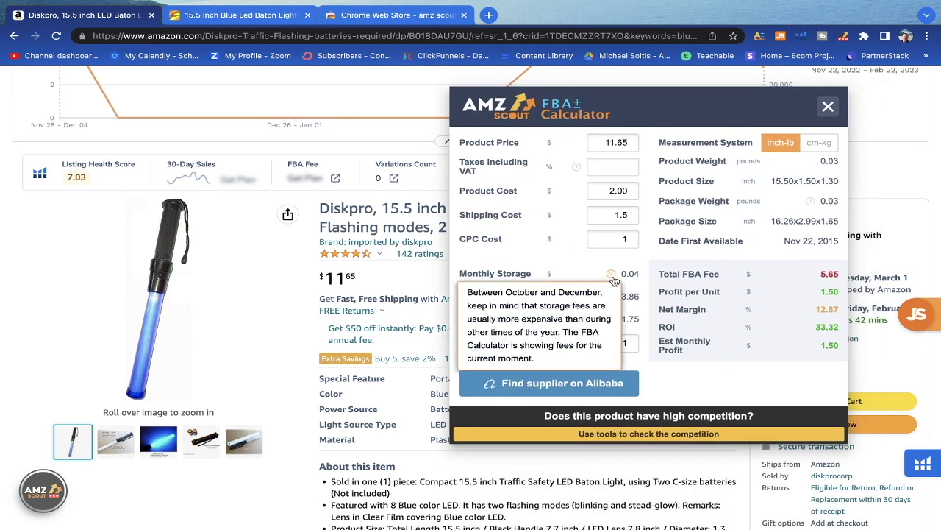
left_click_drag(743, 101, 738, 97)
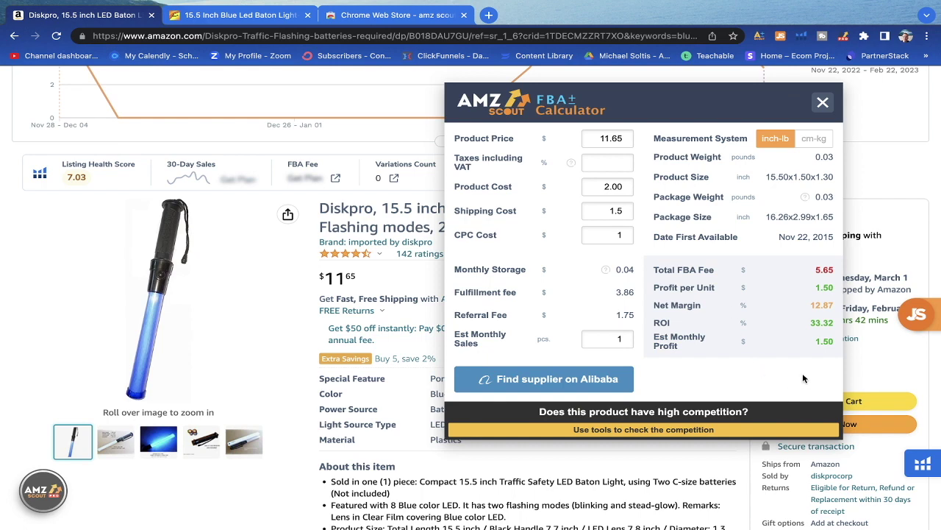
scroll(564, 94, "down", 1)
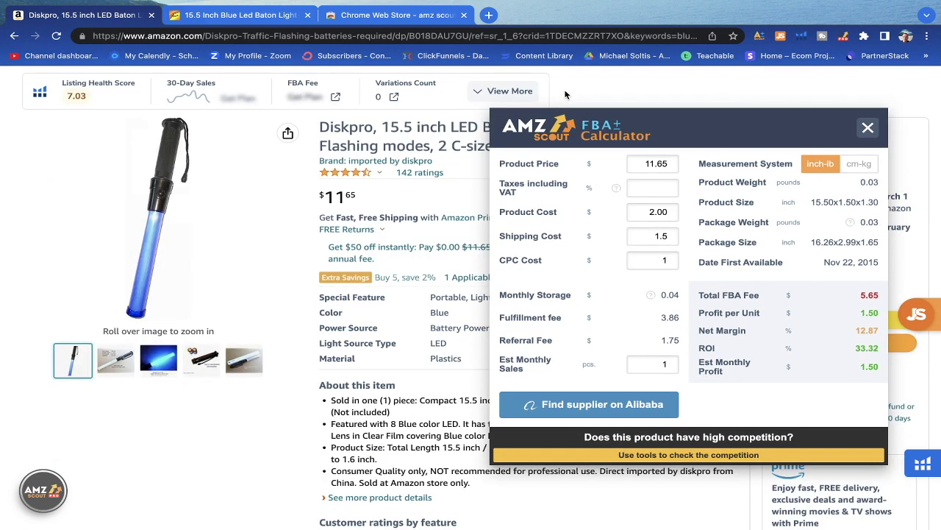